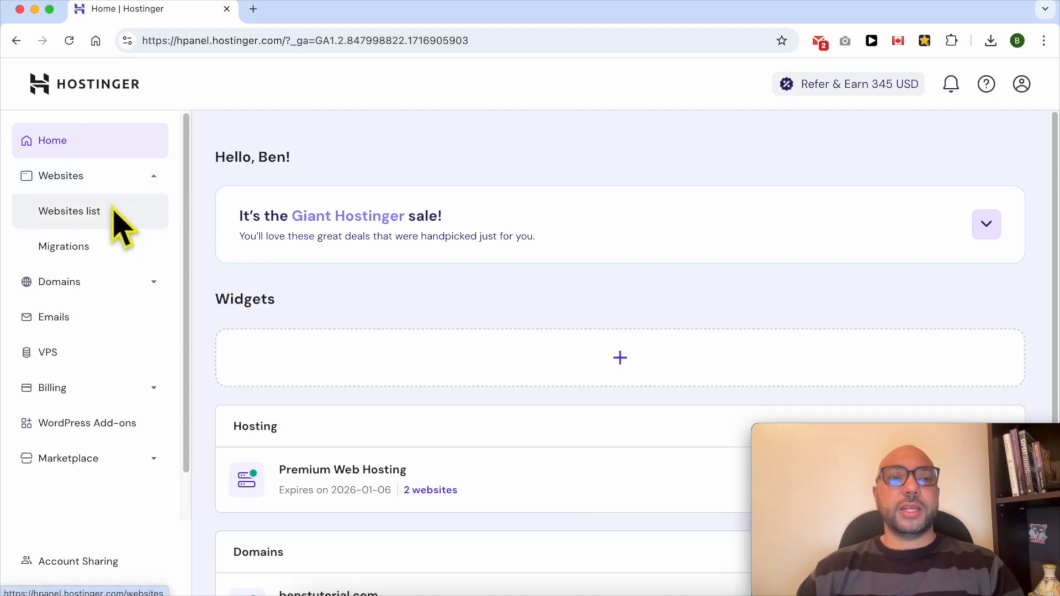
# Go to the websites list and open benstutorial.com for editing in the website builder.
pyautogui.click(113, 211)
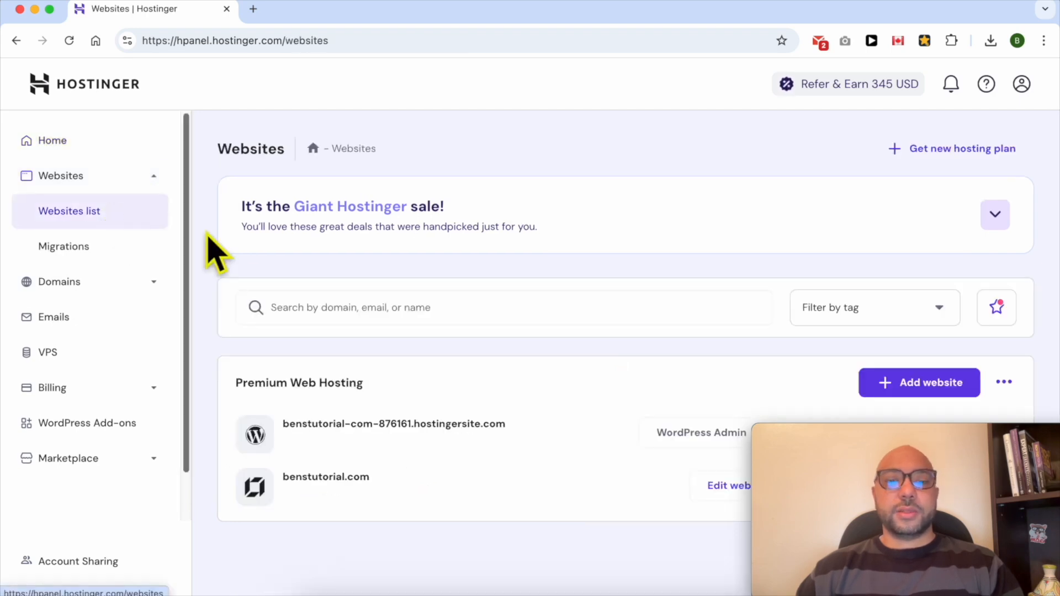
pyautogui.moveTo(832, 444); pyautogui.dragTo(840, 42)
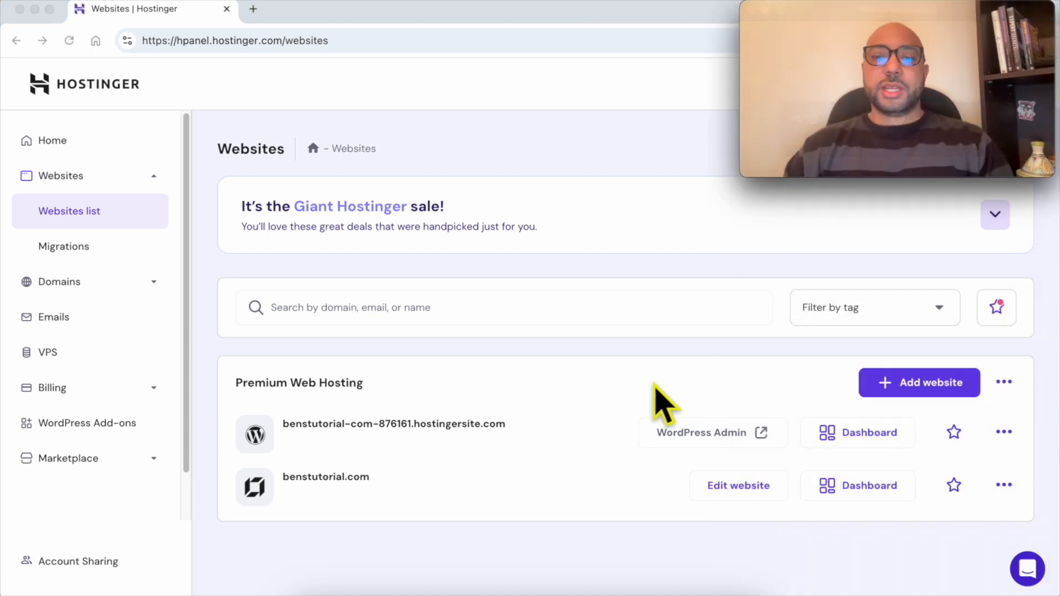
pyautogui.click(572, 425)
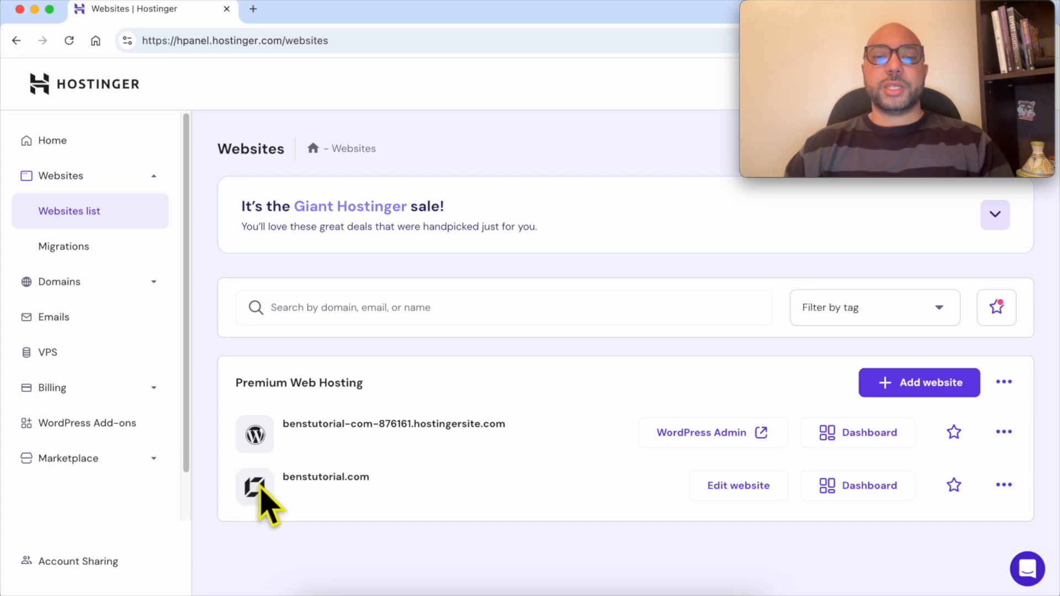
pyautogui.doubleClick(383, 488)
pyautogui.click(269, 497)
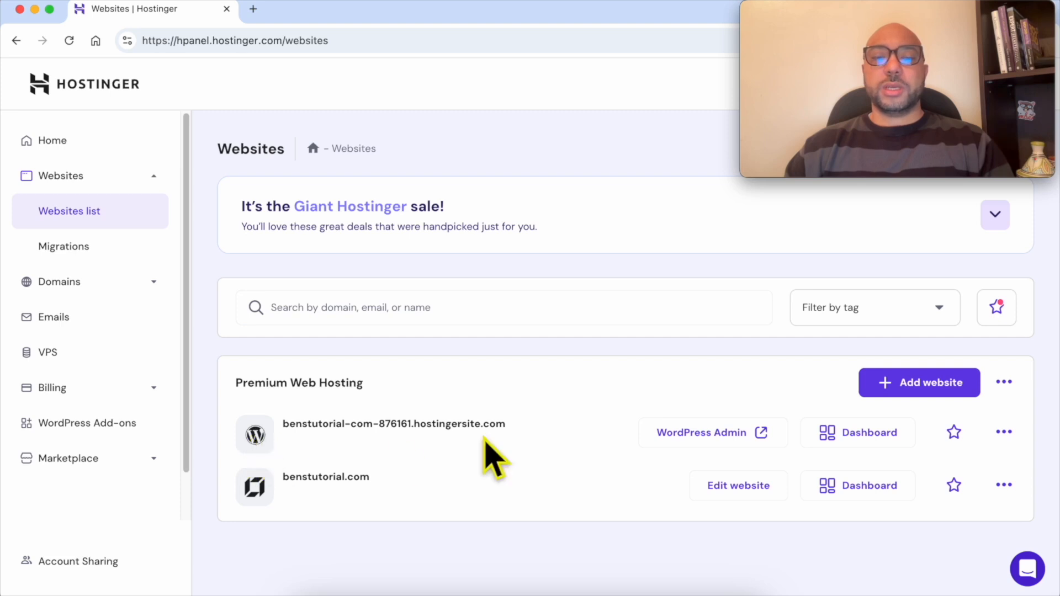
pyautogui.tripleClick(563, 433)
pyautogui.tripleClick(431, 479)
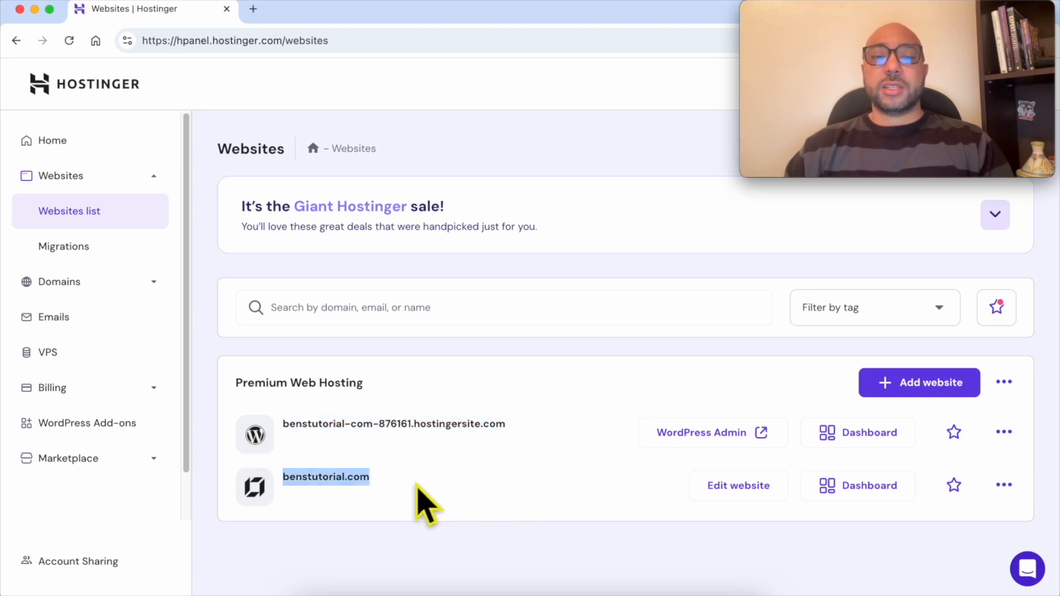
pyautogui.click(256, 490)
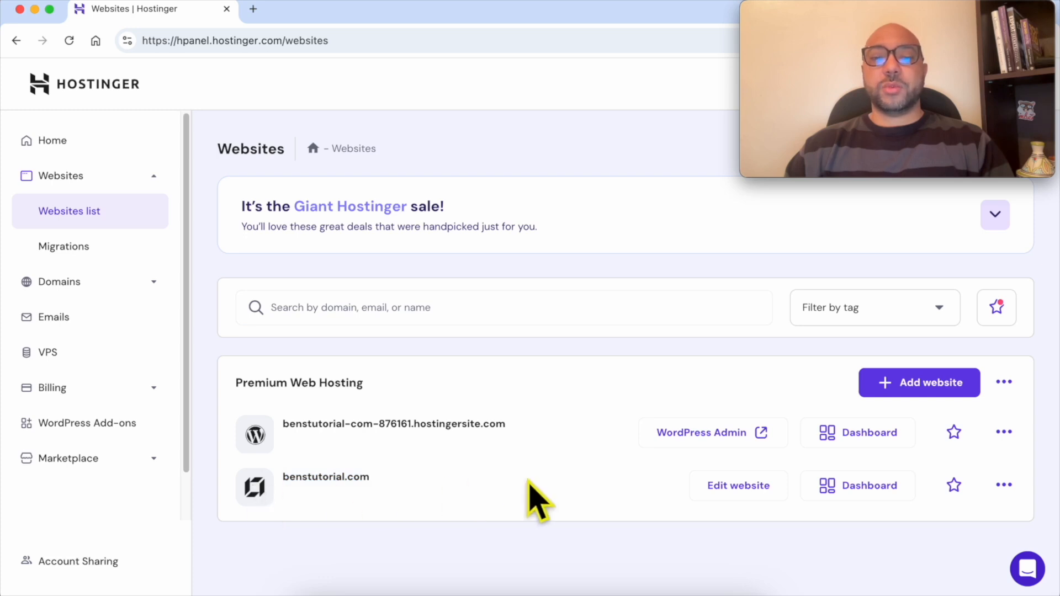
pyautogui.click(762, 489)
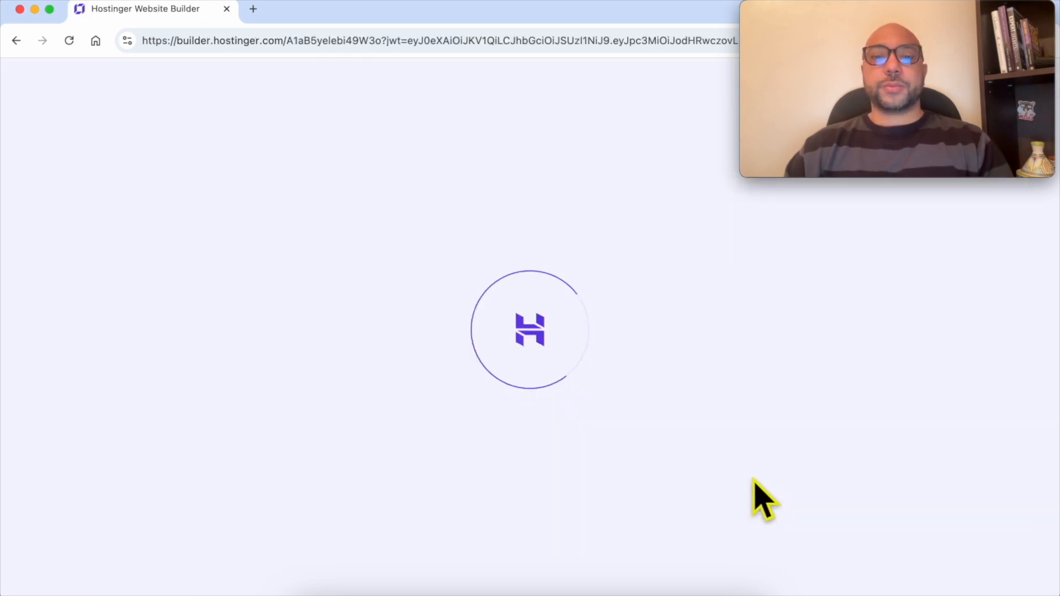
pyautogui.moveTo(817, 54); pyautogui.dragTo(816, 451)
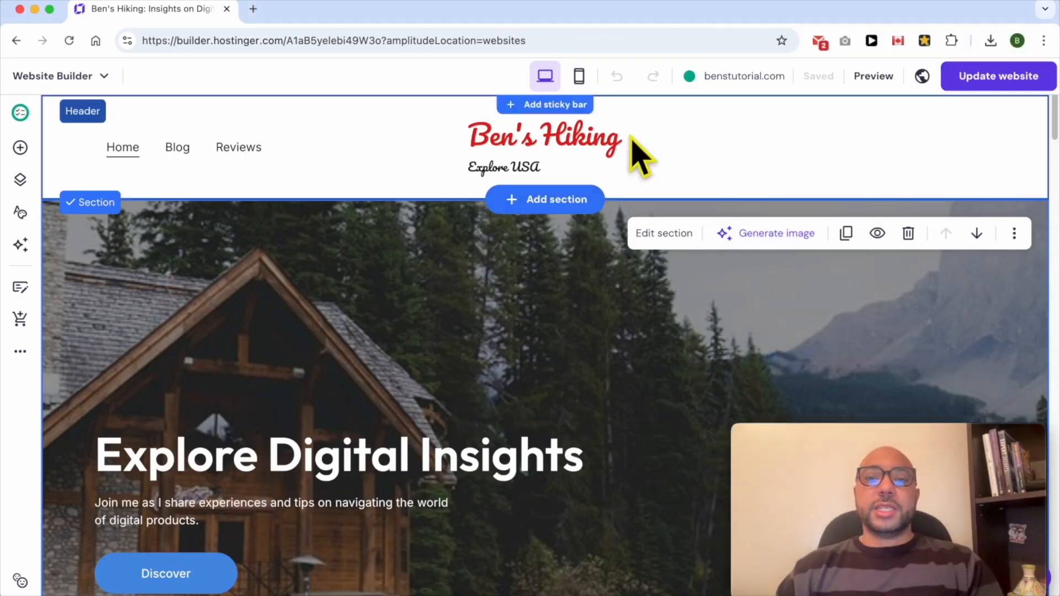
# Open the header's layout settings and switch the sticky header option off and back on.
pyautogui.click(705, 126)
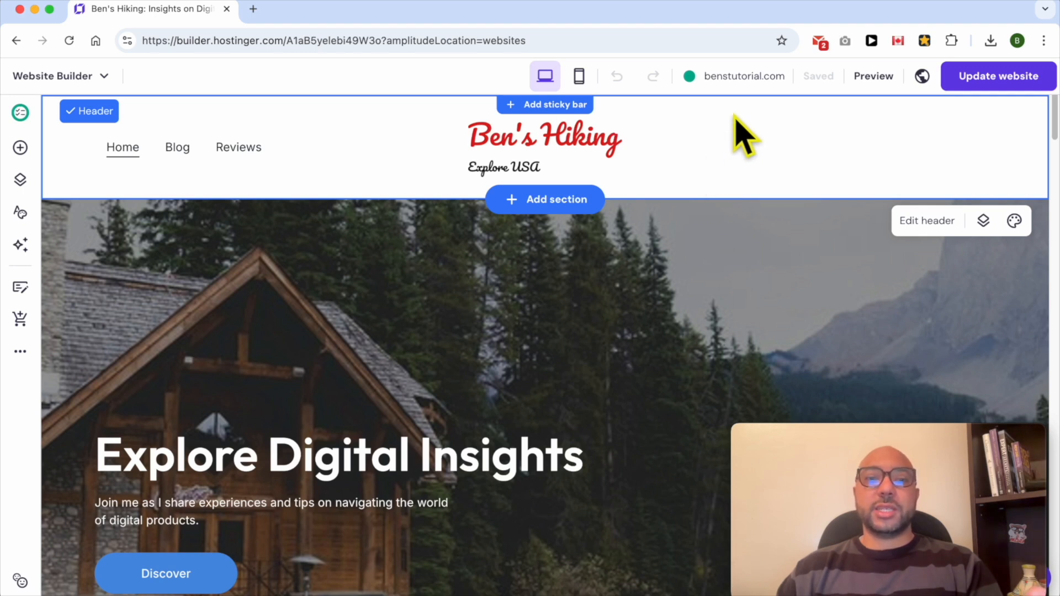
pyautogui.click(928, 222)
pyautogui.moveTo(921, 431); pyautogui.dragTo(269, 422)
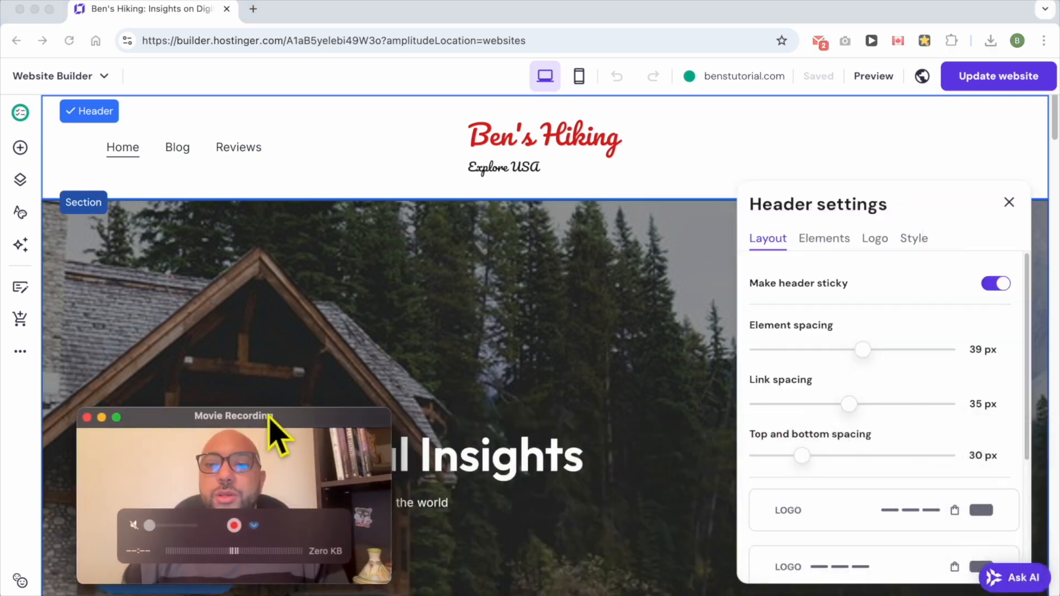
pyautogui.click(855, 279)
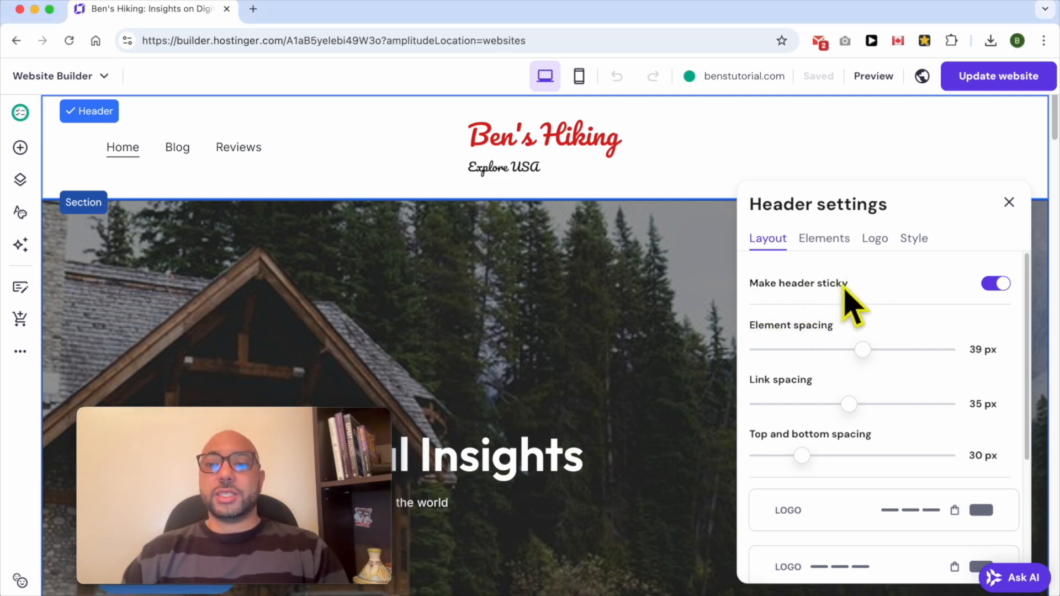
pyautogui.click(996, 284)
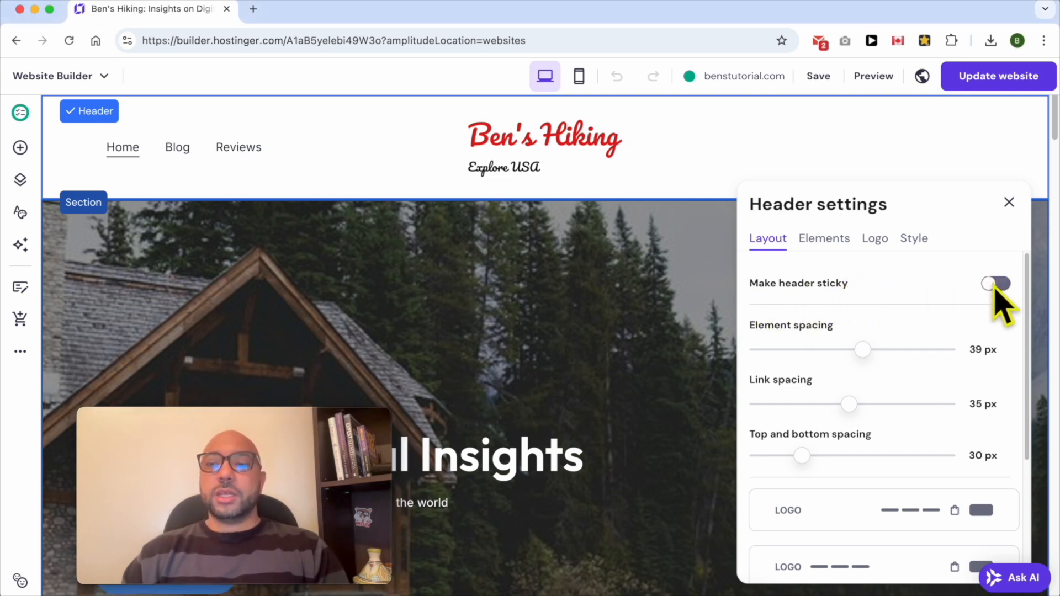
pyautogui.click(994, 286)
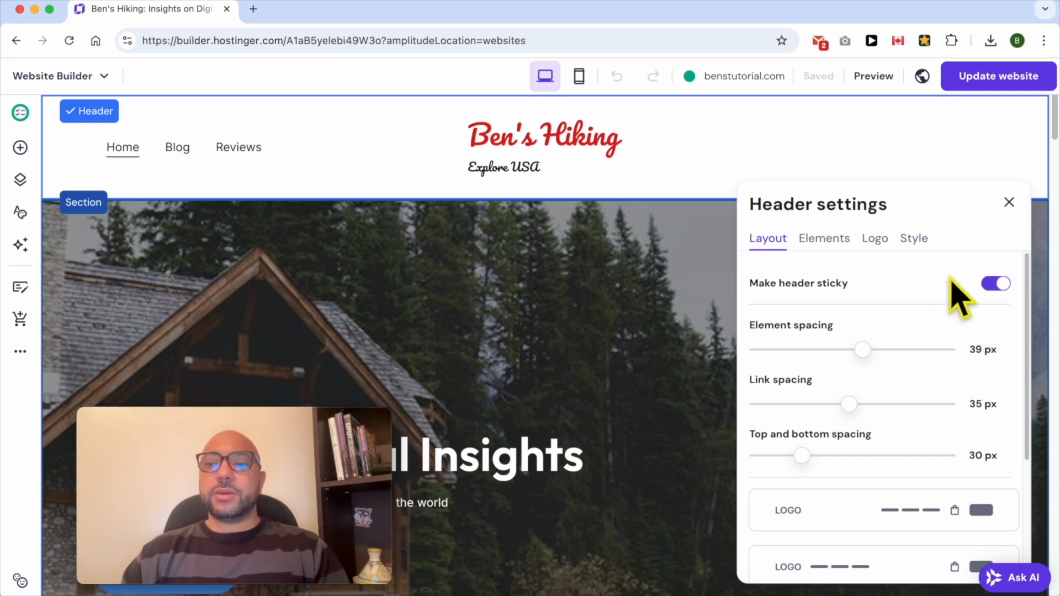
# Publish the website changes and view the live site to check how the header behaves down the page.
pyautogui.click(974, 78)
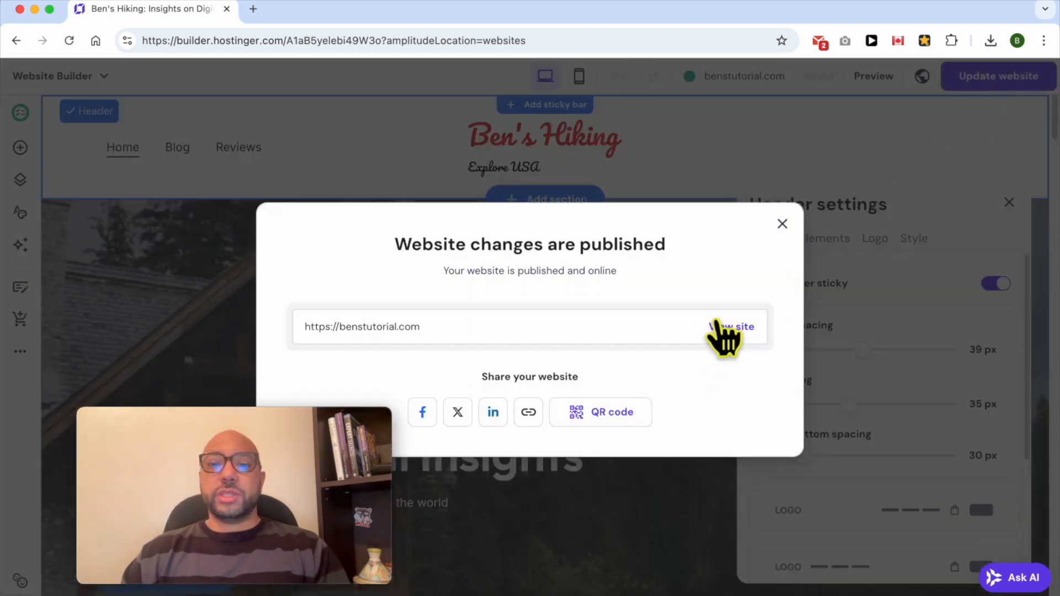
pyautogui.click(723, 329)
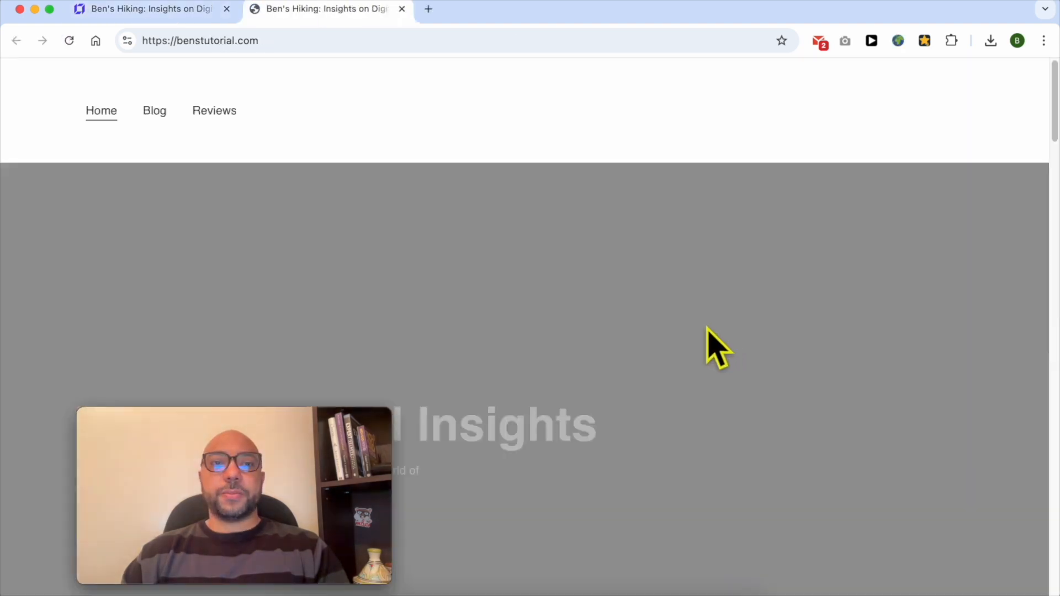
pyautogui.scroll(-5, 690, 262)
pyautogui.scroll(-5, 694, 241)
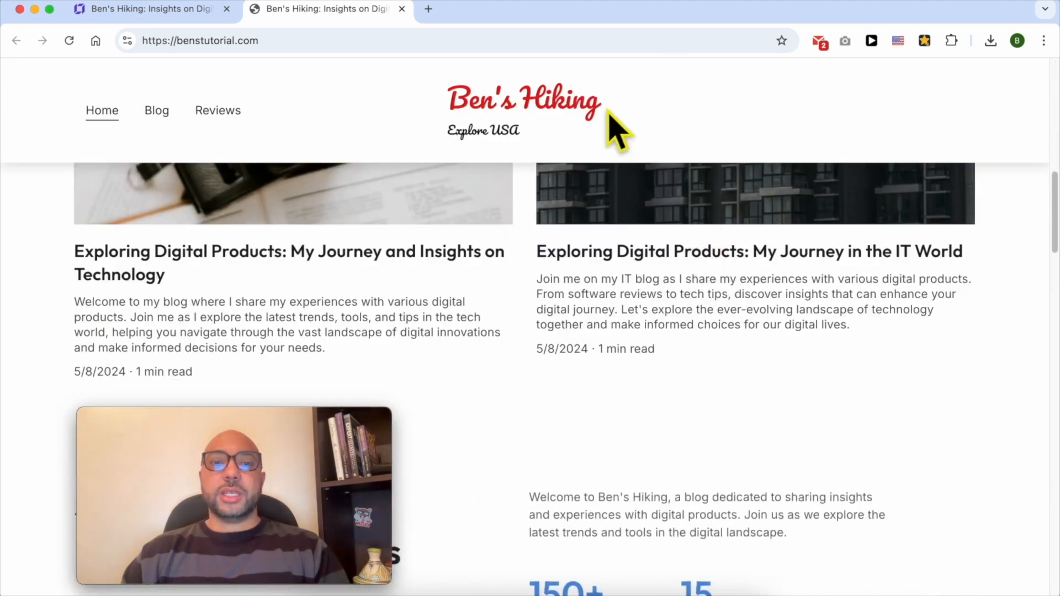
# Back in the builder, disable the sticky header and set element spacing to 38 px, link spacing to 33 px, and top and bottom spacing to 7 px.
pyautogui.hotkey('ctrl', 'shift', 'Tab')
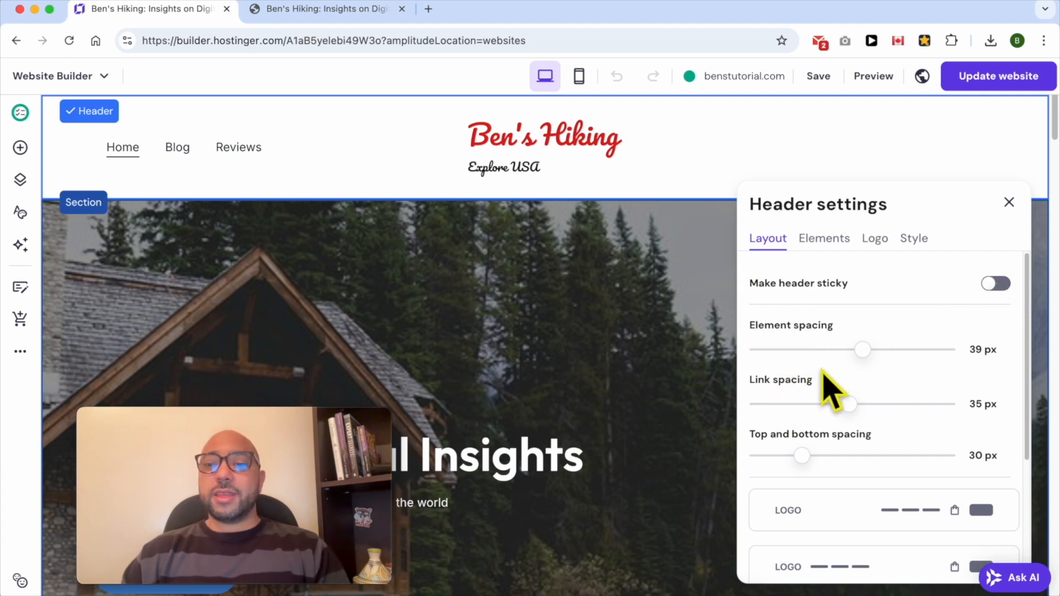
pyautogui.moveTo(861, 349)
pyautogui.mouseDown()
pyautogui.moveTo(785, 352)
pyautogui.moveTo(905, 353)
pyautogui.moveTo(826, 353)
pyautogui.moveTo(897, 351)
pyautogui.moveTo(833, 351)
pyautogui.moveTo(858, 350)
pyautogui.mouseUp()
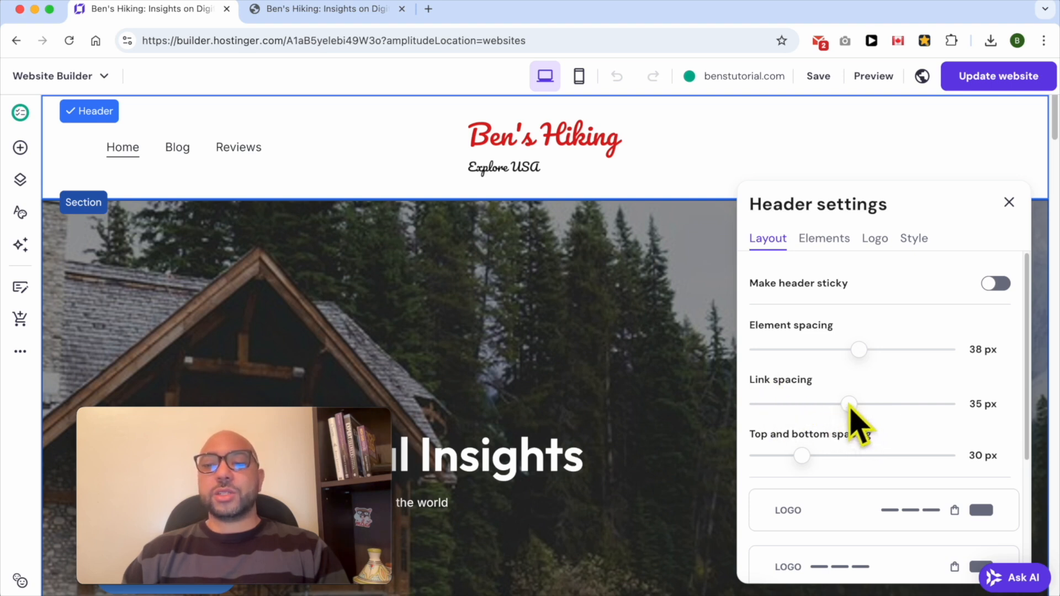
pyautogui.moveTo(849, 405)
pyautogui.mouseDown()
pyautogui.moveTo(806, 404)
pyautogui.moveTo(868, 405)
pyautogui.moveTo(774, 406)
pyautogui.moveTo(873, 406)
pyautogui.moveTo(795, 407)
pyautogui.moveTo(852, 406)
pyautogui.mouseUp()
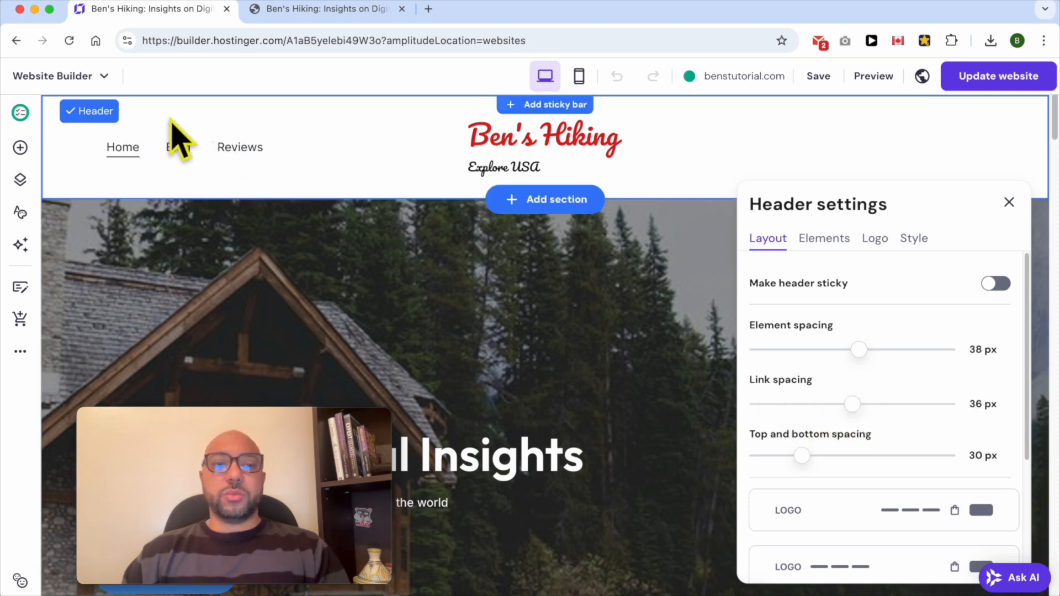
pyautogui.moveTo(853, 403)
pyautogui.mouseDown()
pyautogui.moveTo(787, 425)
pyautogui.moveTo(767, 408)
pyautogui.moveTo(757, 422)
pyautogui.moveTo(904, 433)
pyautogui.moveTo(779, 415)
pyautogui.moveTo(949, 413)
pyautogui.moveTo(831, 415)
pyautogui.moveTo(840, 415)
pyautogui.mouseUp()
pyautogui.moveTo(800, 457); pyautogui.dragTo(767, 456)
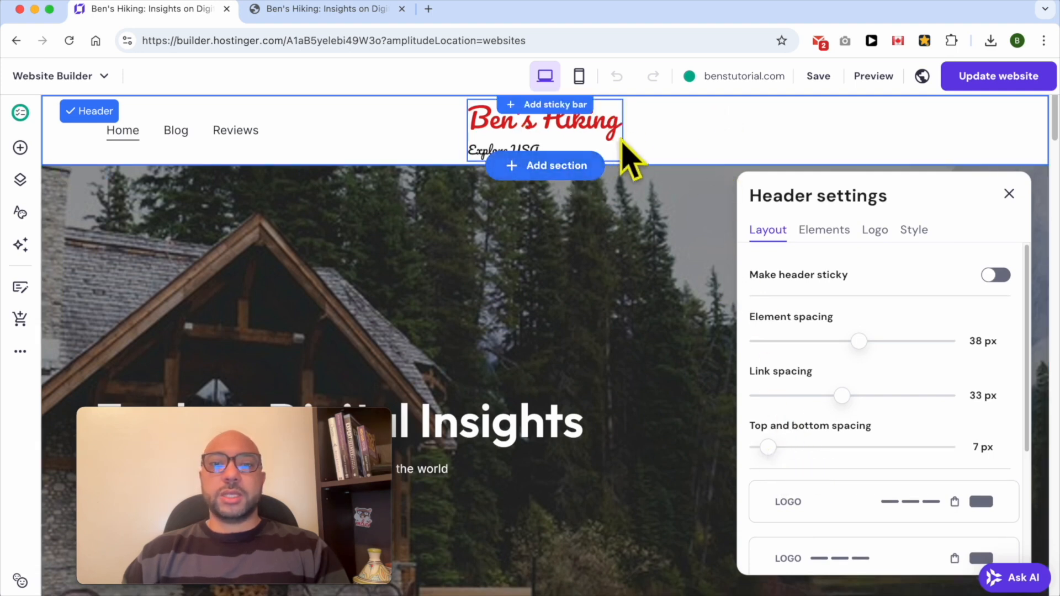
# Try each header layout in turn, from the logo on the left to the logo stacked above the menu.
pyautogui.scroll(-4, 883, 449)
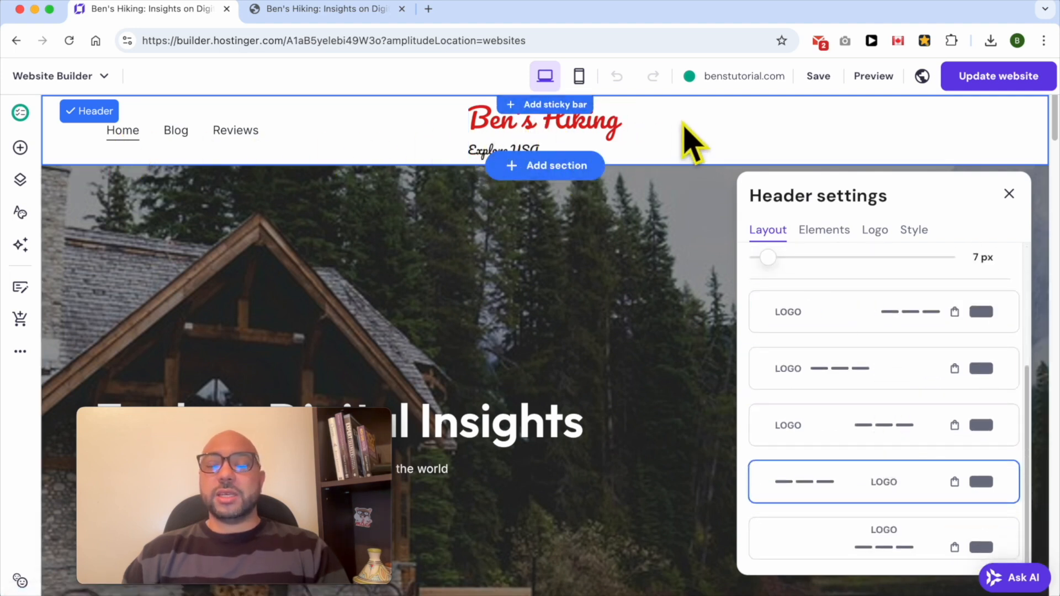
pyautogui.click(848, 312)
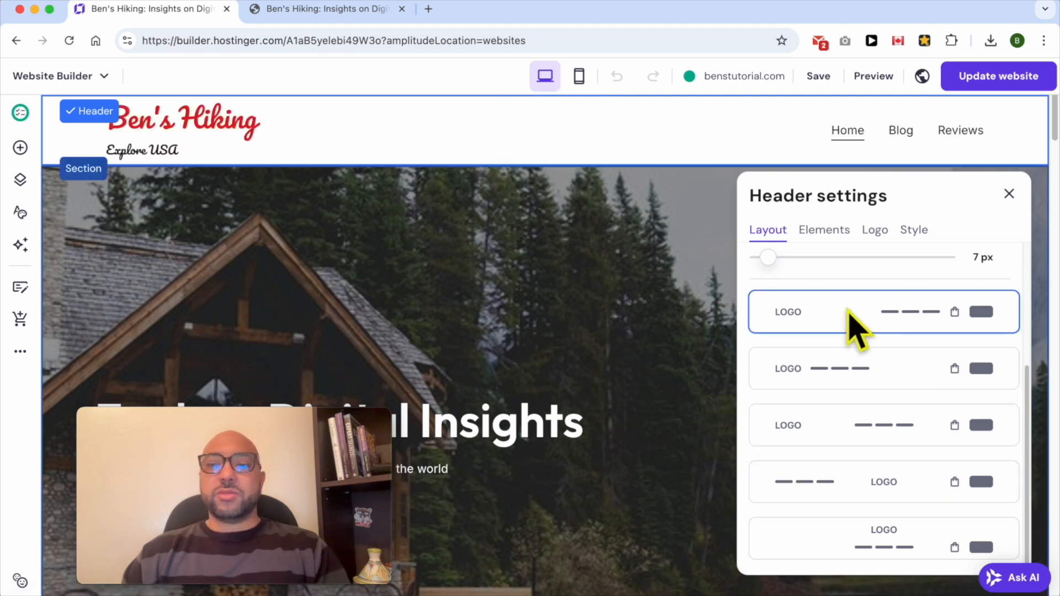
pyautogui.click(857, 366)
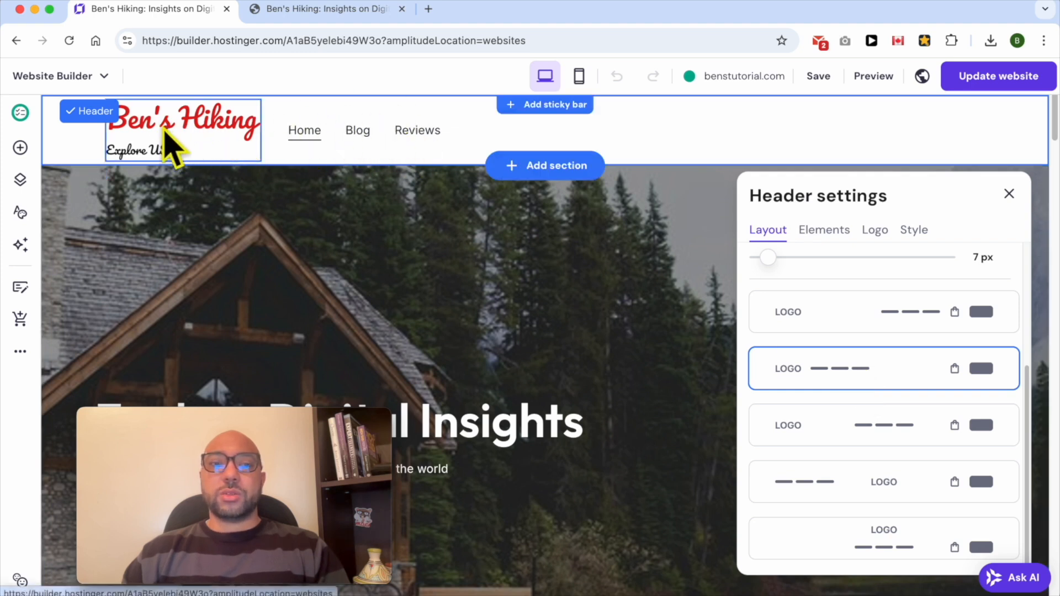
pyautogui.click(817, 421)
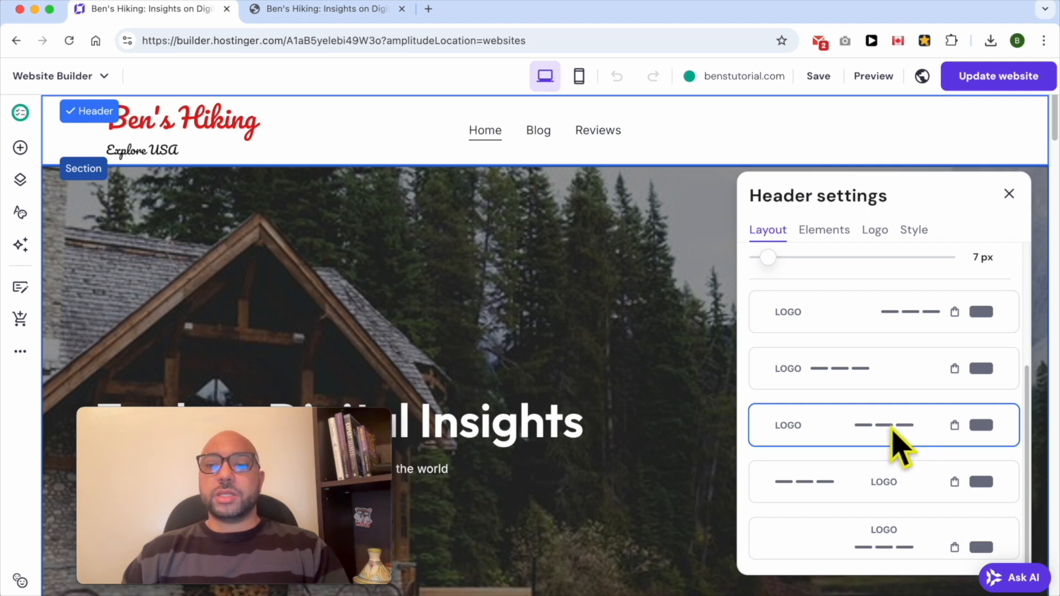
pyautogui.click(894, 486)
pyautogui.scroll(-2, 903, 488)
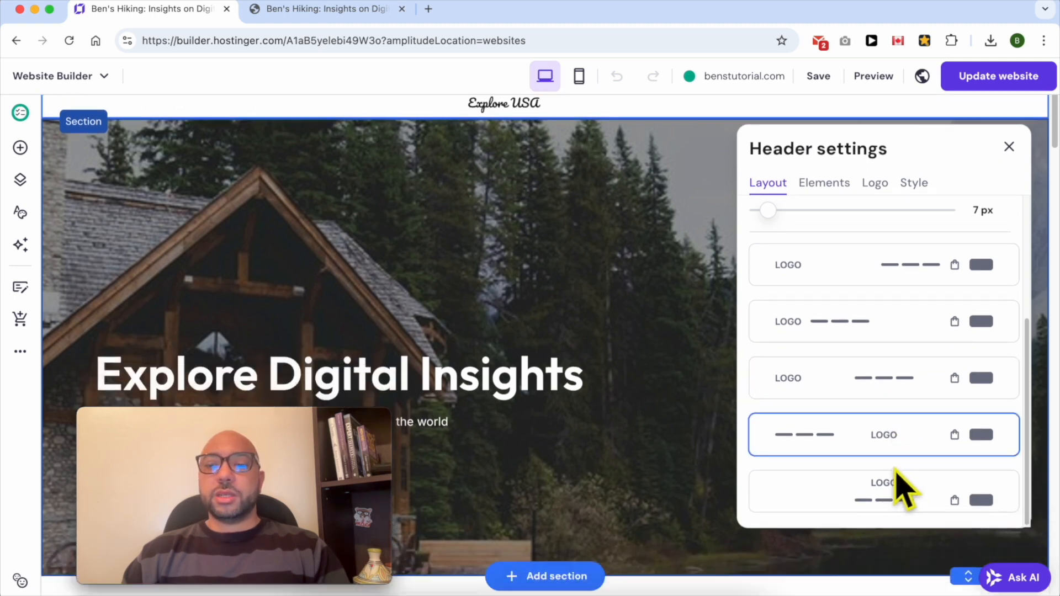
pyautogui.click(897, 499)
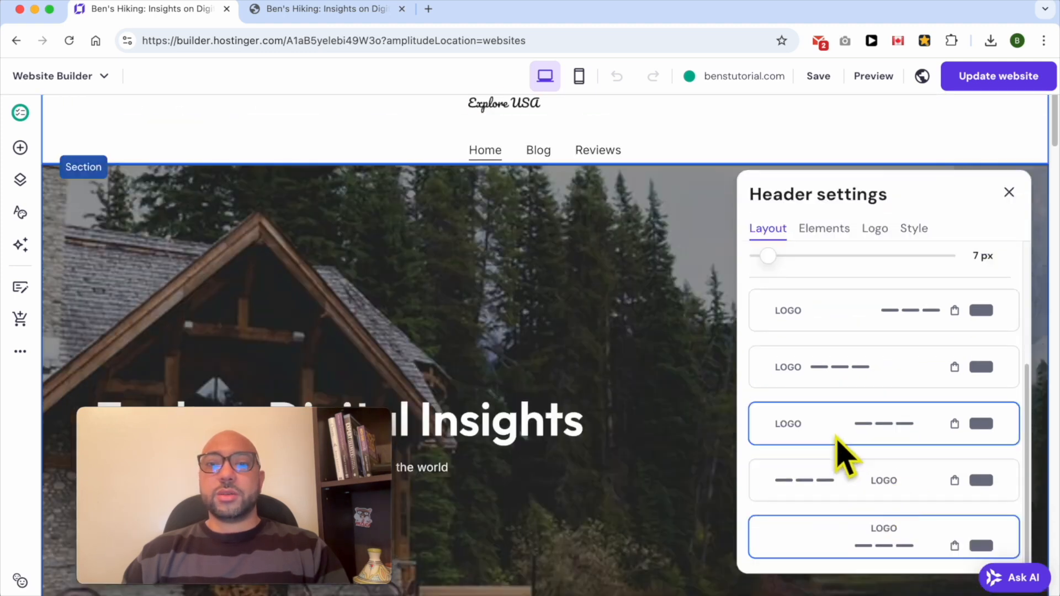
# Compare the logo-left layouts with right-aligned and centred menus, and settle on the layout with the menu left and logo centred.
pyautogui.scroll(2, 587, 367)
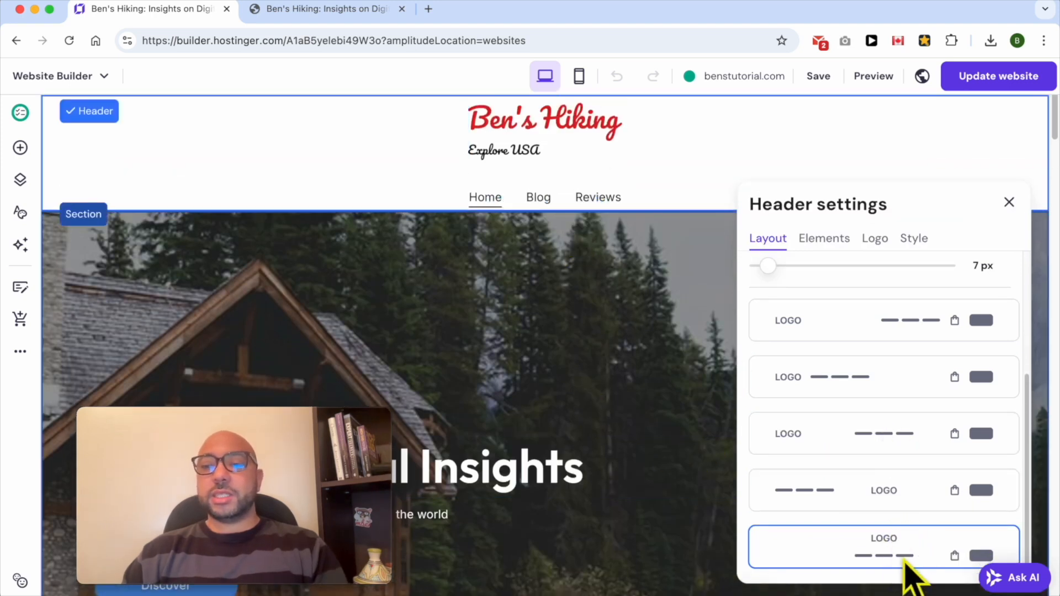
pyautogui.click(877, 325)
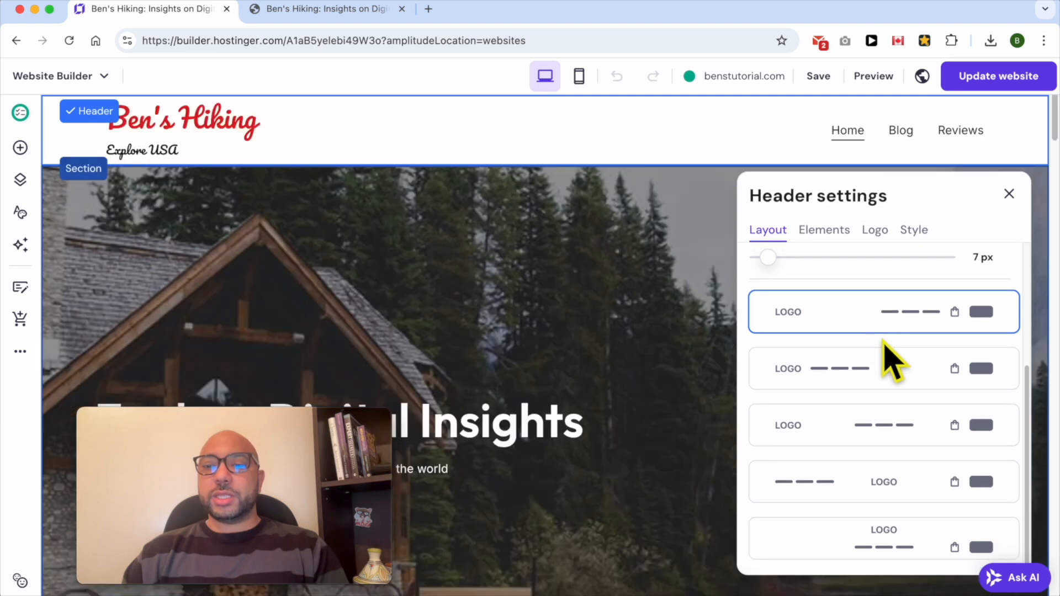
pyautogui.click(889, 442)
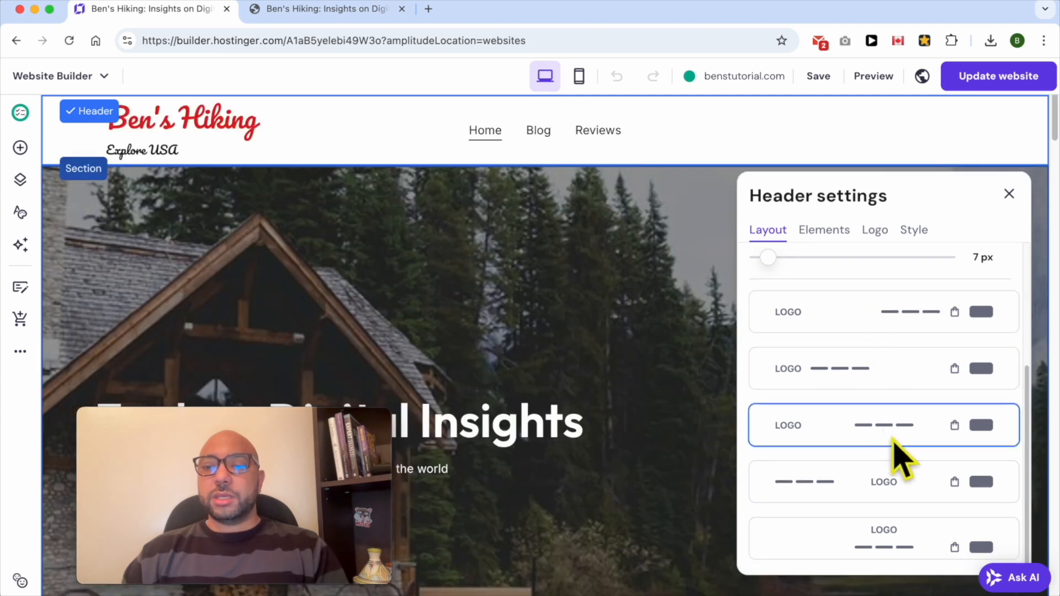
pyautogui.click(890, 505)
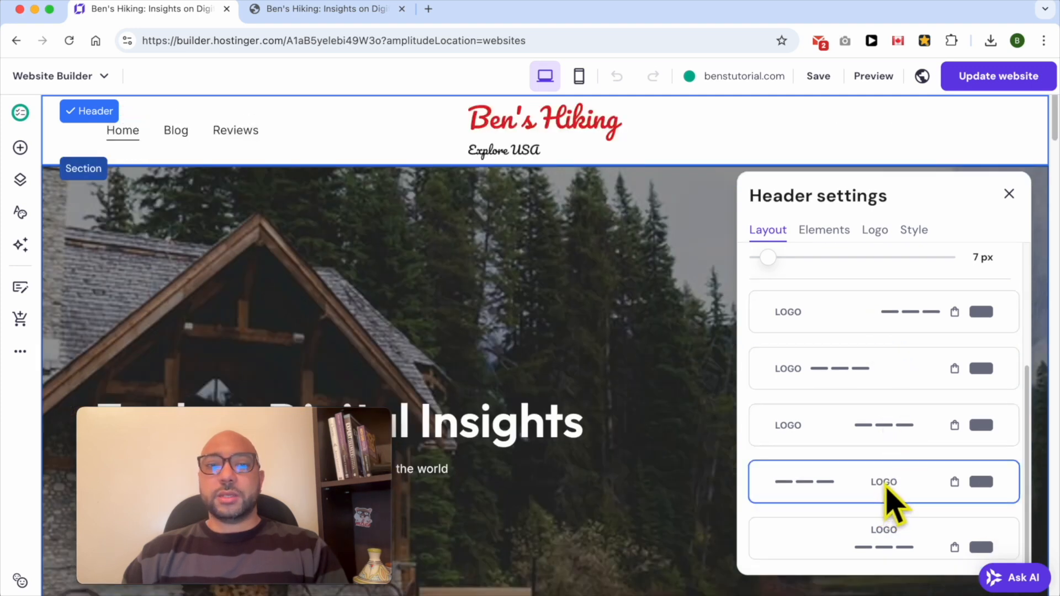
pyautogui.scroll(-7, 919, 461)
pyautogui.scroll(7, 920, 433)
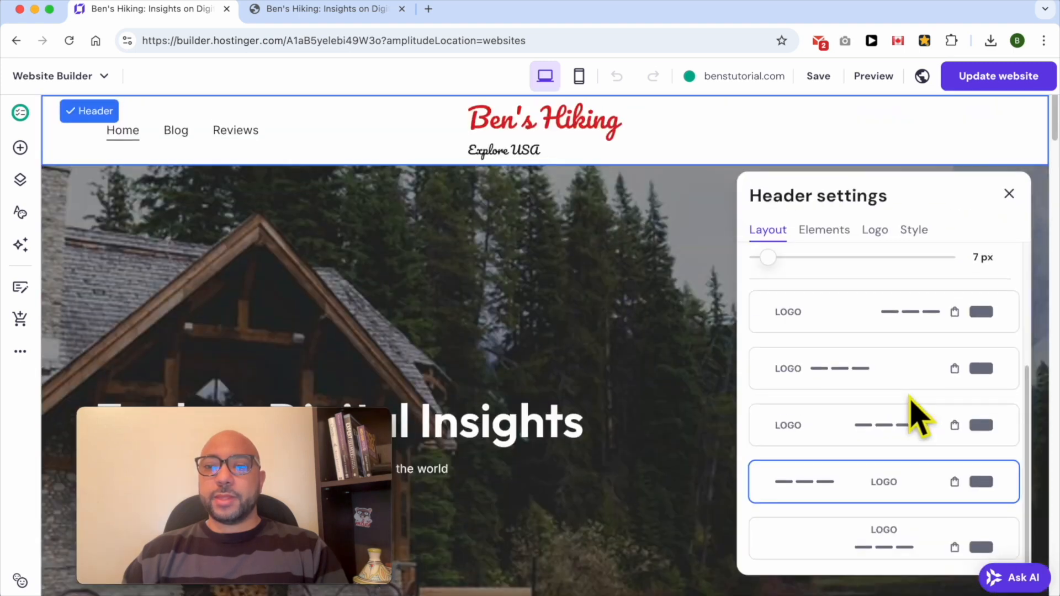
# In the header elements, toggle the logo off and on, and enable the social icons and the button.
pyautogui.click(835, 231)
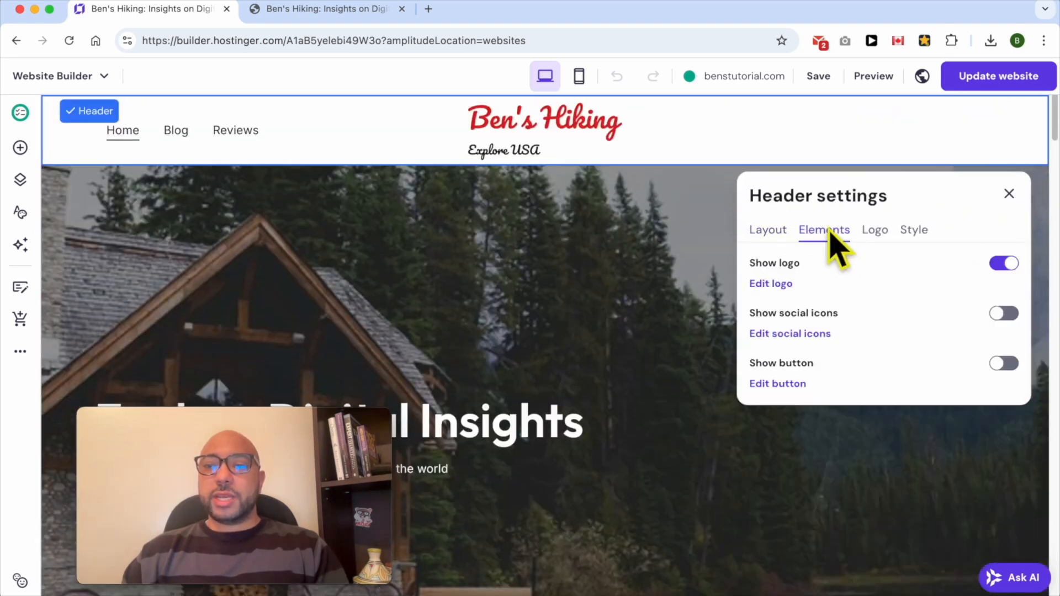
pyautogui.click(1002, 263)
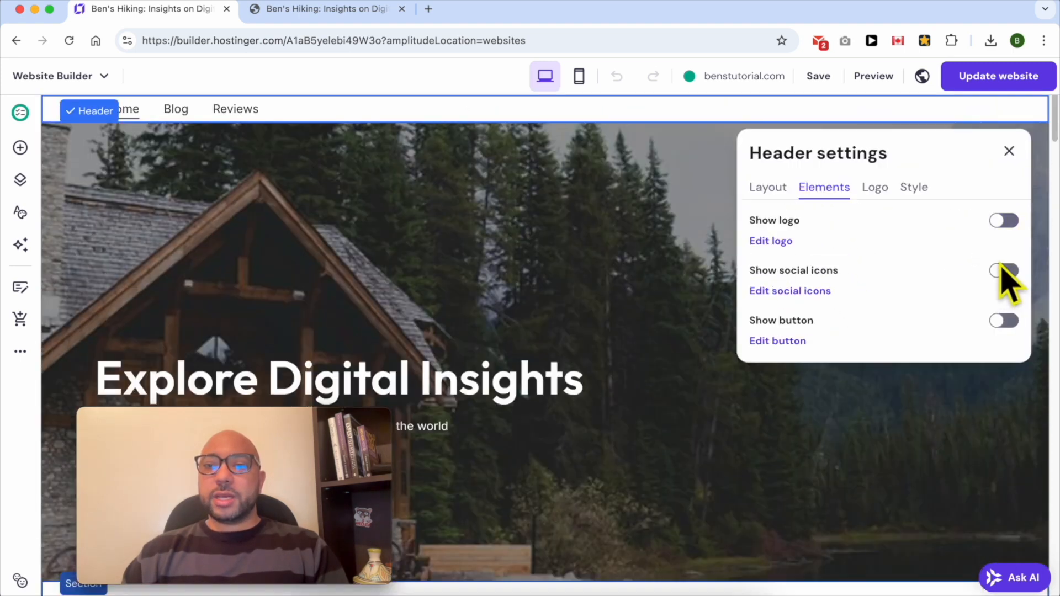
pyautogui.click(1013, 224)
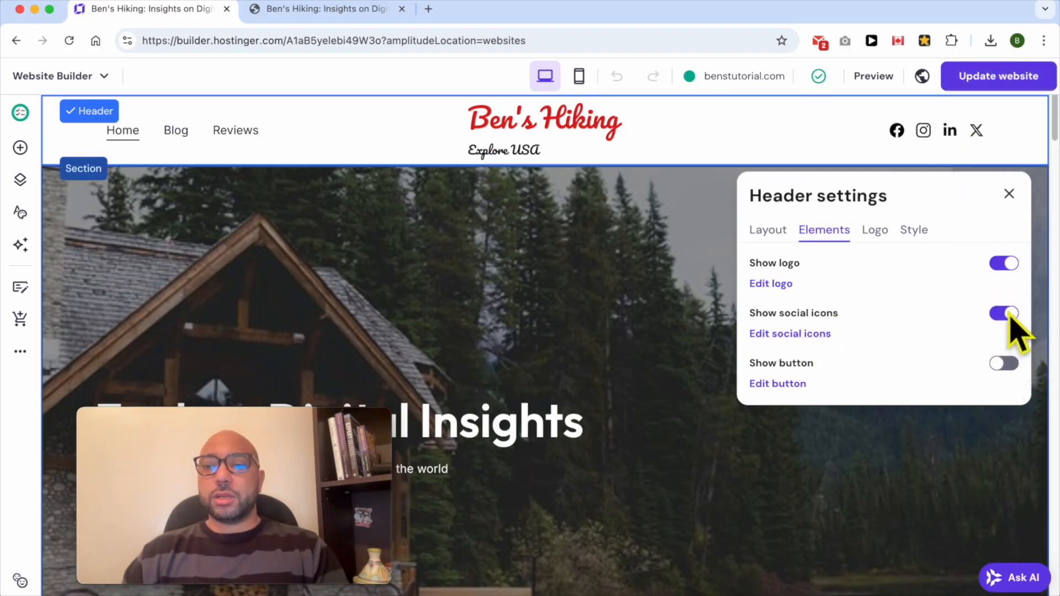
pyautogui.click(1012, 365)
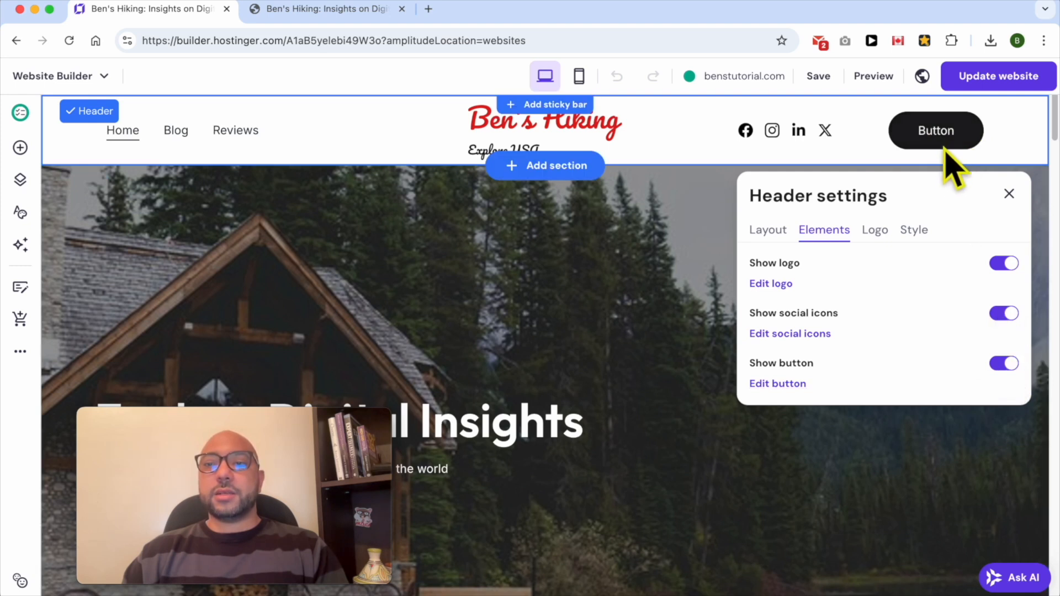
# Hide the header's social icons and open the media library for replacing the logo image.
pyautogui.click(1005, 313)
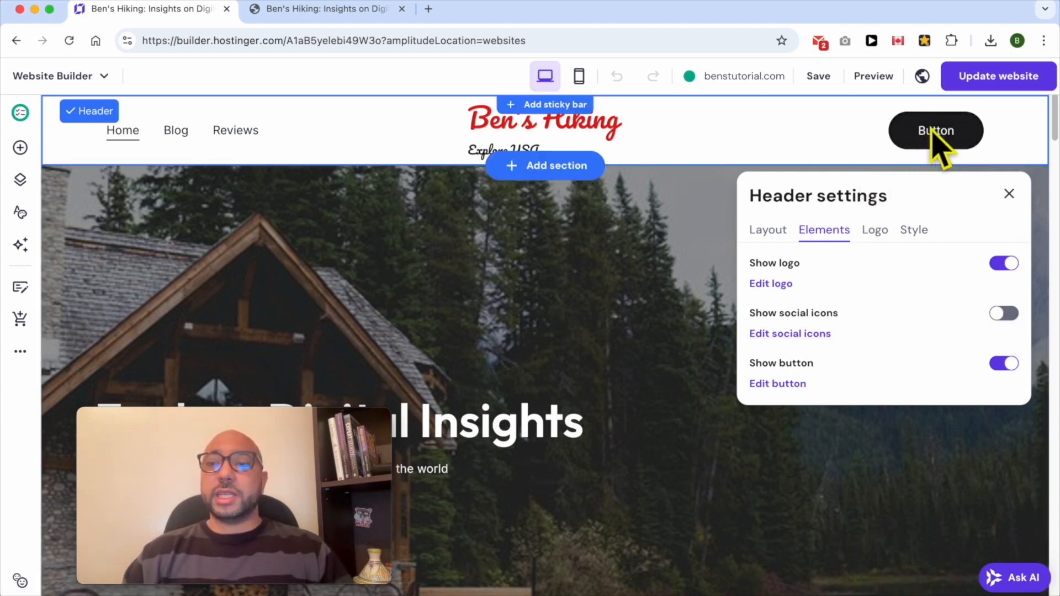
pyautogui.click(875, 230)
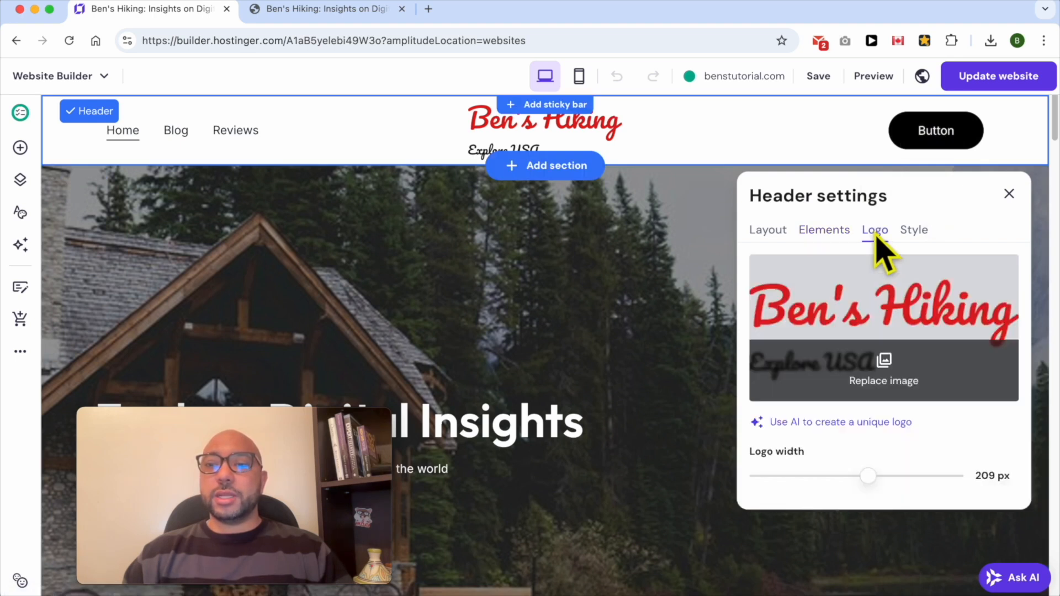
pyautogui.click(883, 389)
pyautogui.click(948, 107)
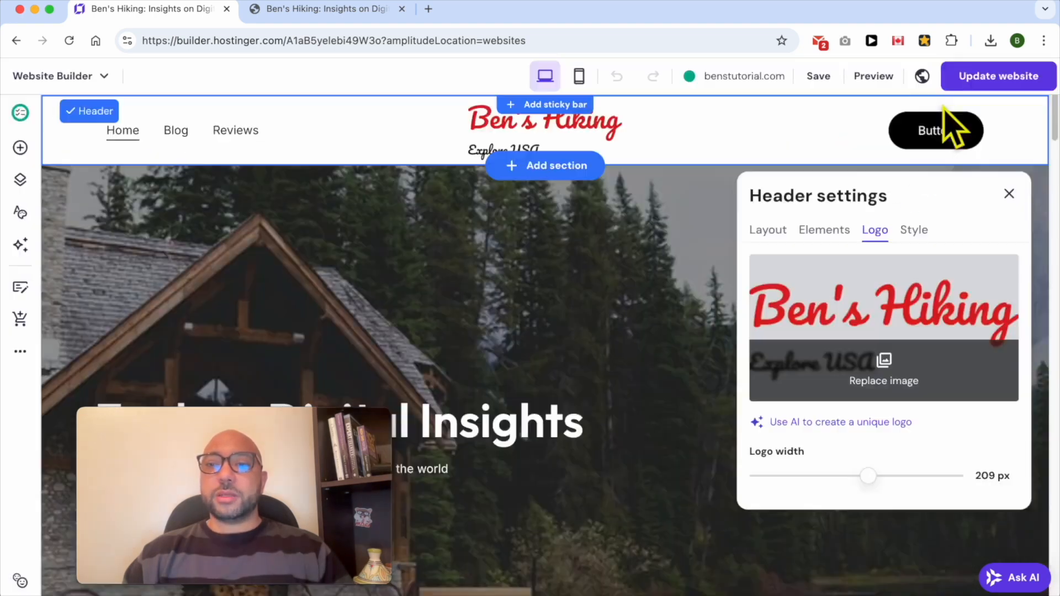
pyautogui.click(900, 381)
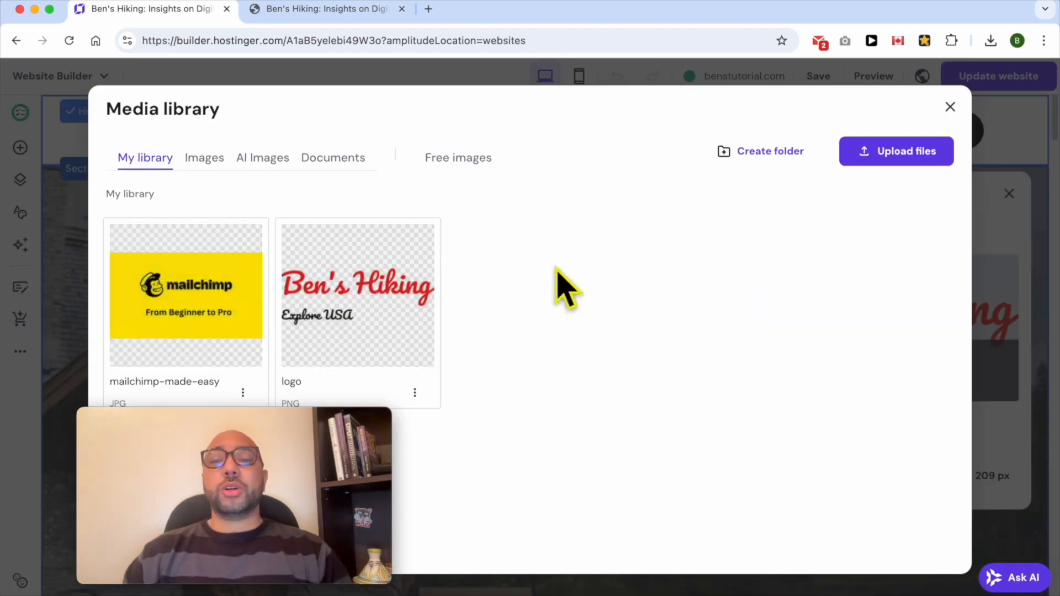
pyautogui.click(895, 155)
pyautogui.click(301, 205)
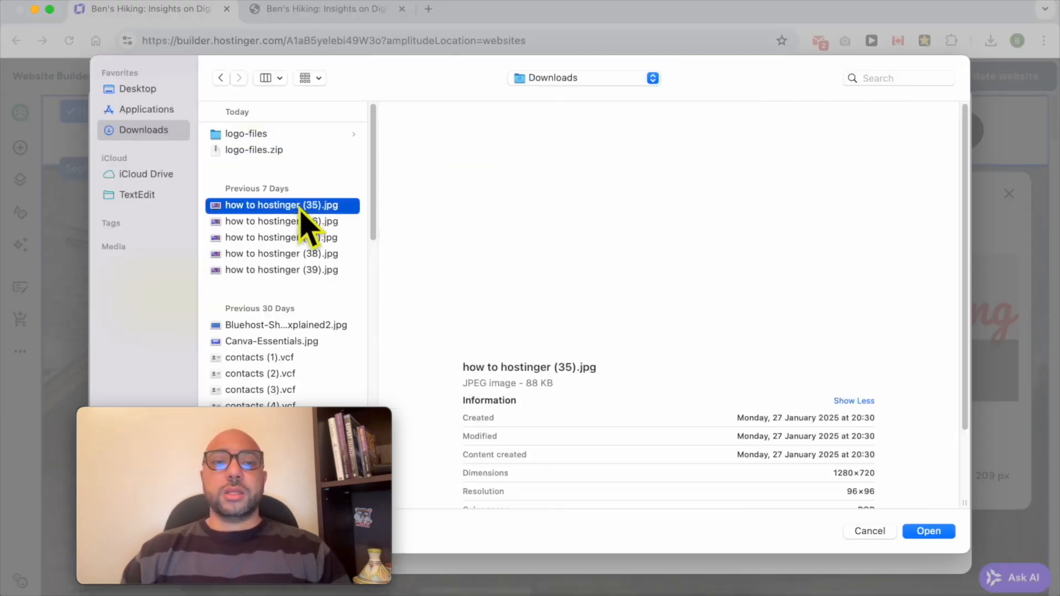
pyautogui.click(300, 237)
pyautogui.click(301, 254)
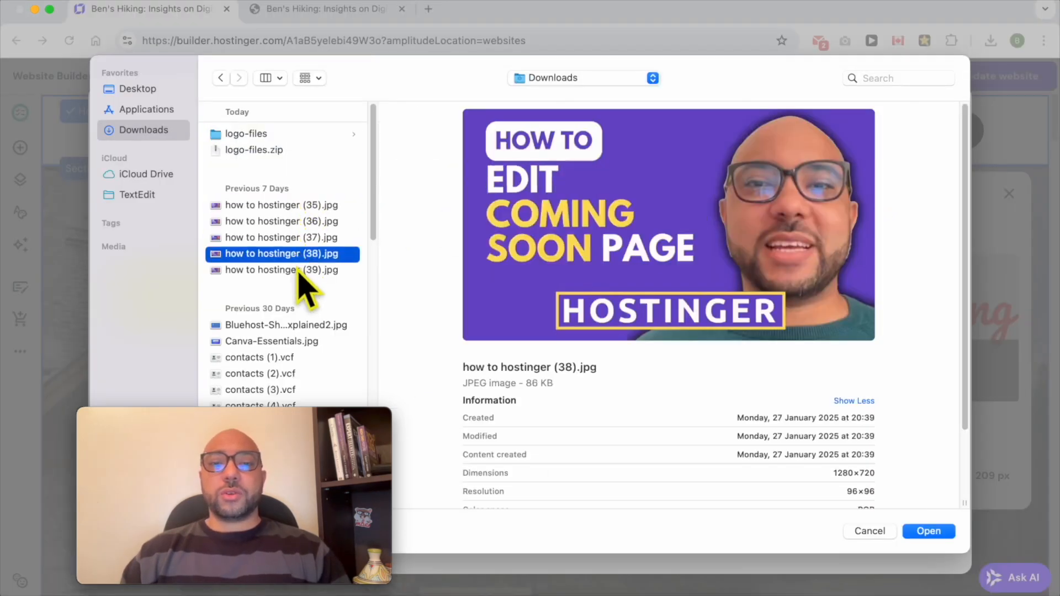
pyautogui.click(302, 271)
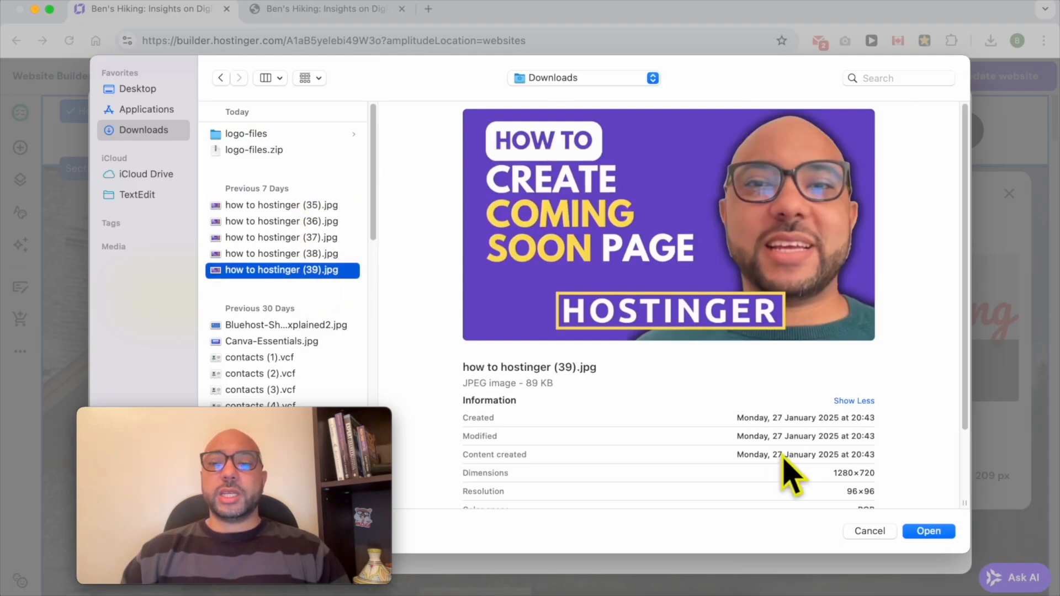
pyautogui.click(872, 532)
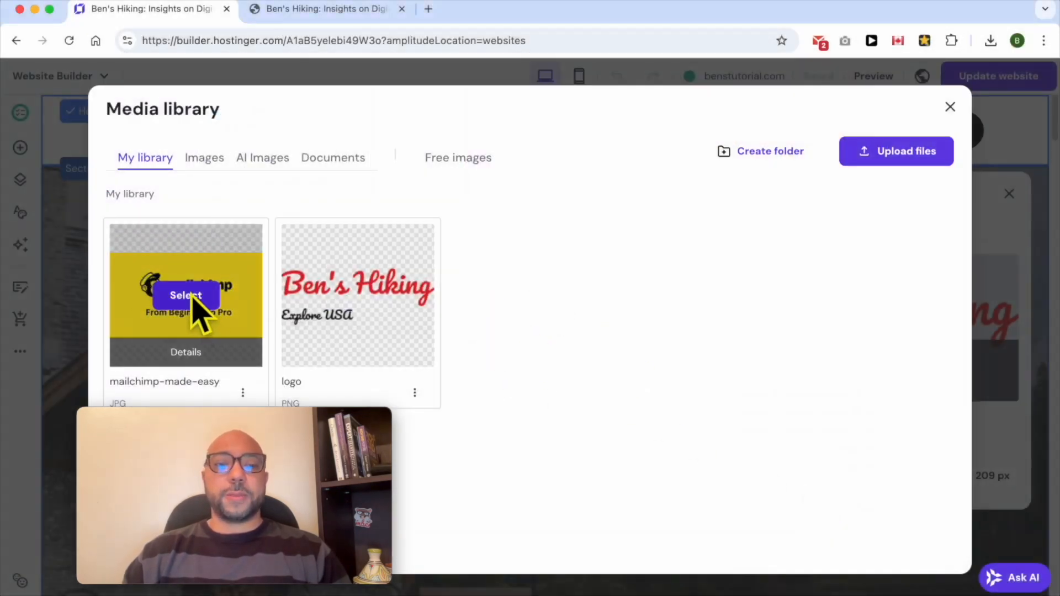
# Replace the header logo with the mailchimp-made-easy image and set the logo width to 134 px.
pyautogui.click(195, 319)
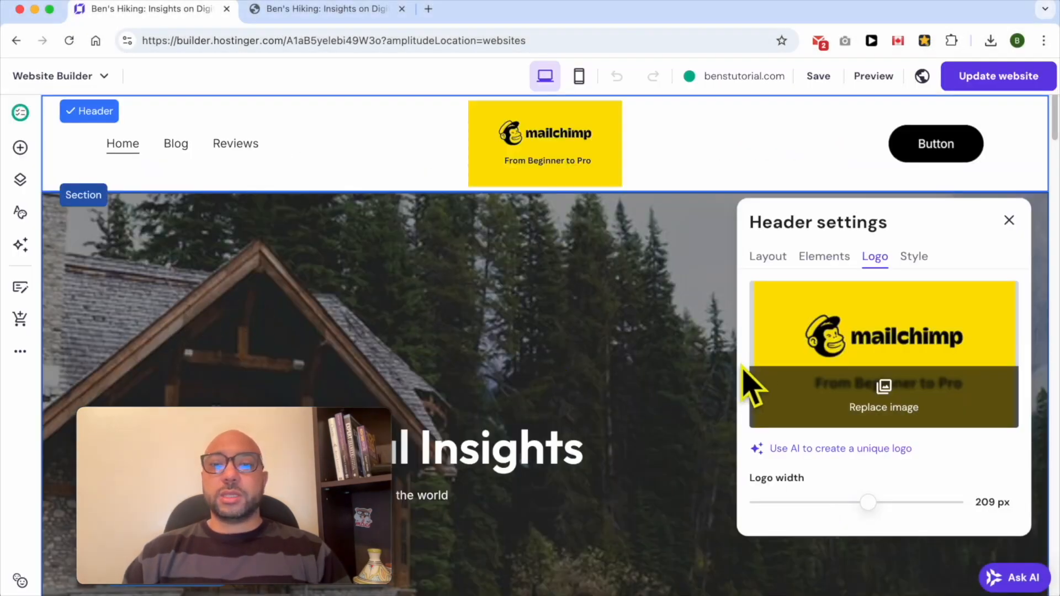
pyautogui.moveTo(869, 501); pyautogui.dragTo(820, 484)
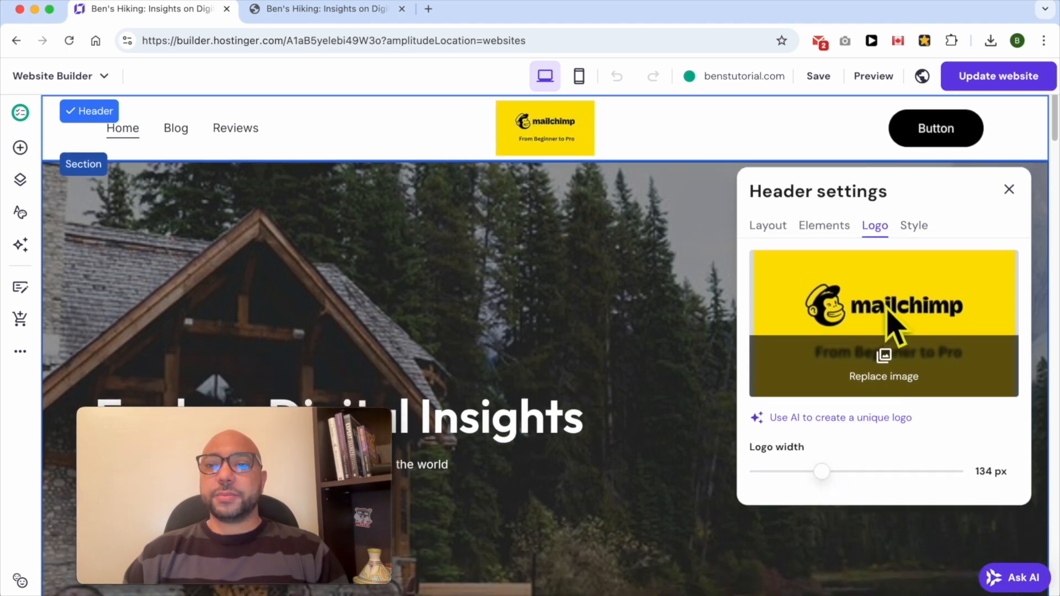
# In the header style settings, try #bd9a9a, red and #4a90e2 as the header background, and return it to white #ffffff.
pyautogui.click(912, 231)
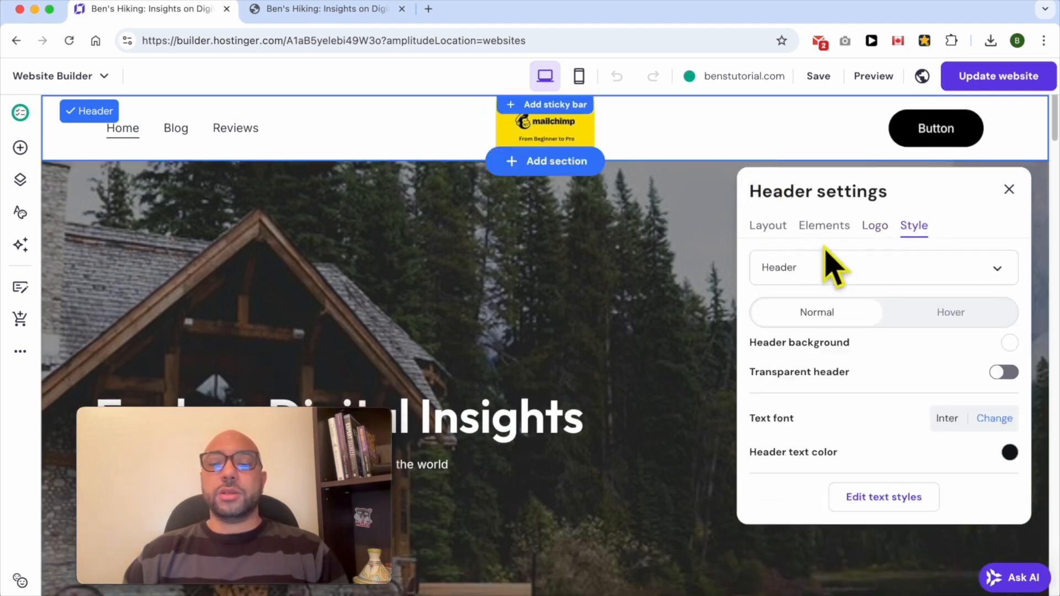
pyautogui.click(905, 279)
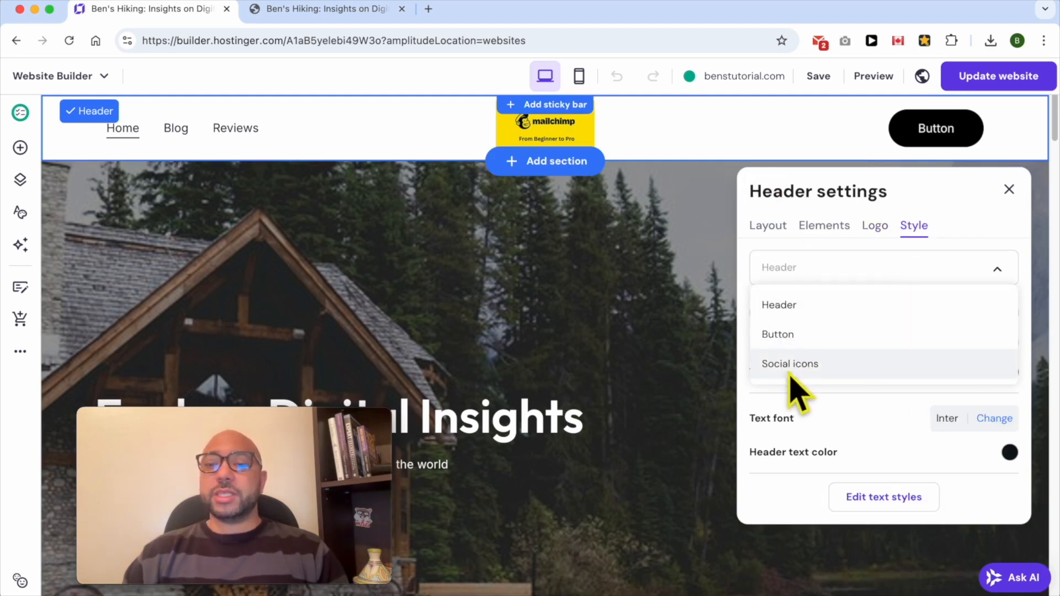
pyautogui.click(848, 309)
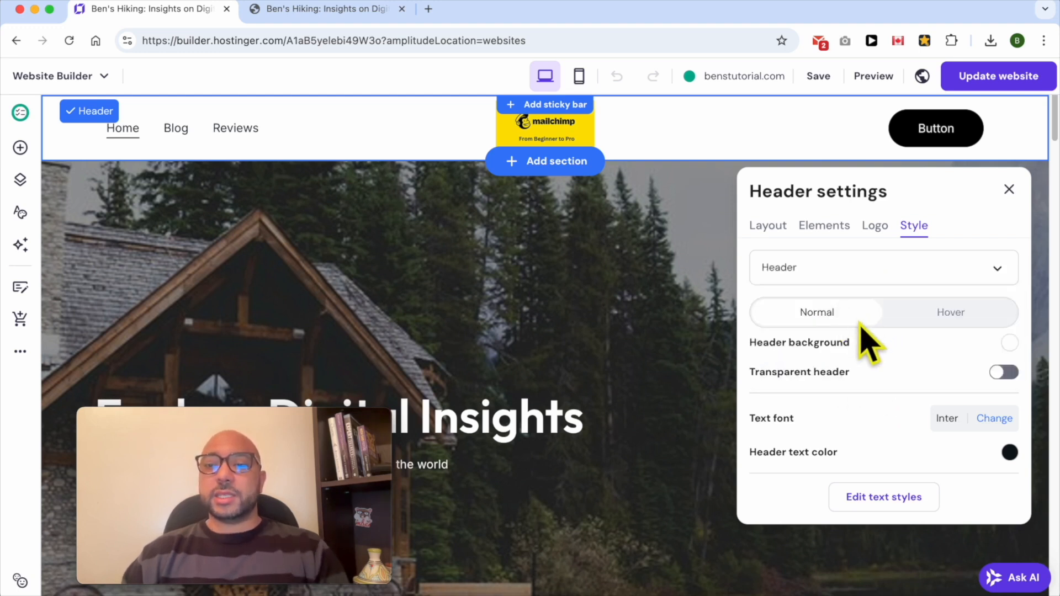
pyautogui.click(1009, 342)
pyautogui.moveTo(710, 362); pyautogui.dragTo(616, 360)
pyautogui.click(603, 379)
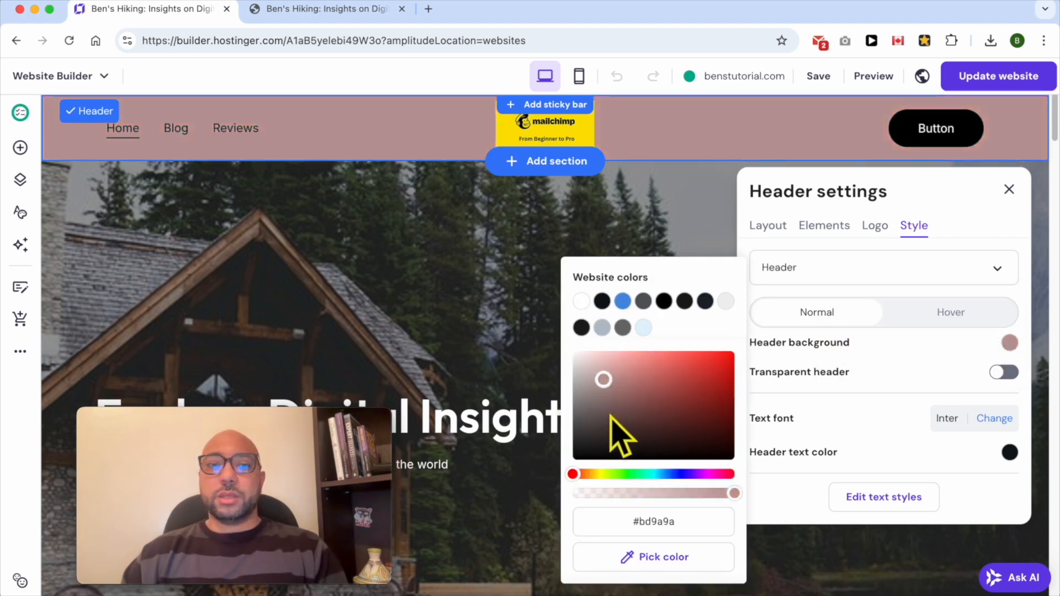
pyautogui.click(670, 369)
pyautogui.click(623, 301)
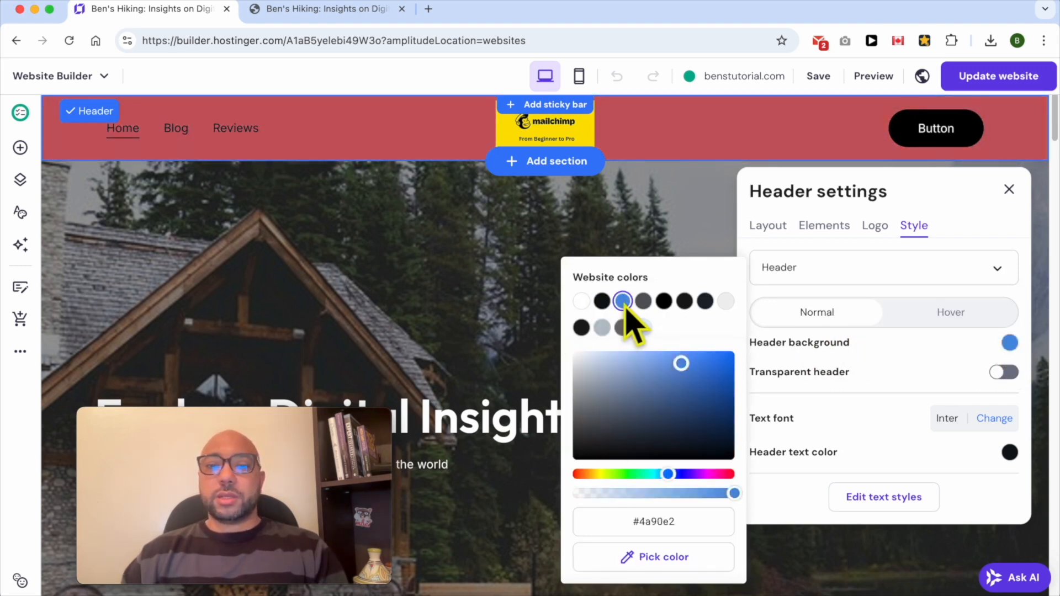
pyautogui.click(580, 301)
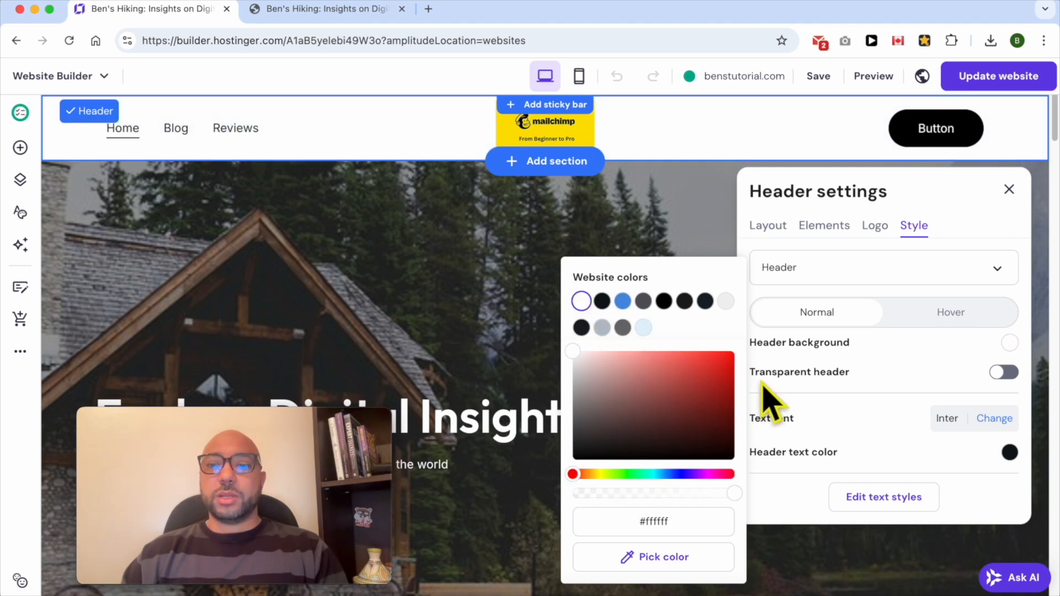
pyautogui.click(905, 364)
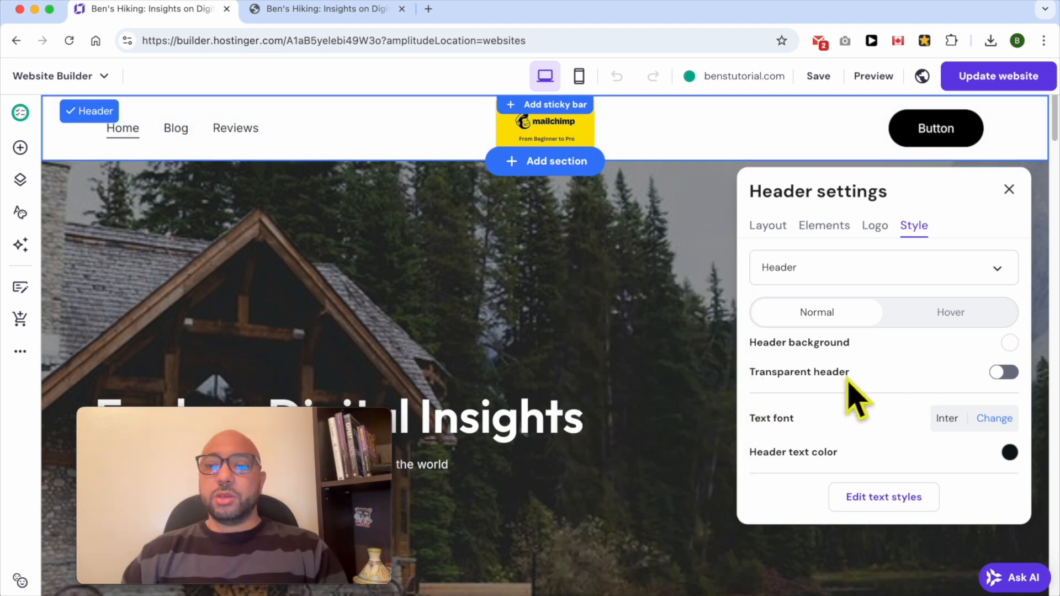
# Enable the transparent header, check how it sits over the hero image, and disable it again.
pyautogui.click(1002, 373)
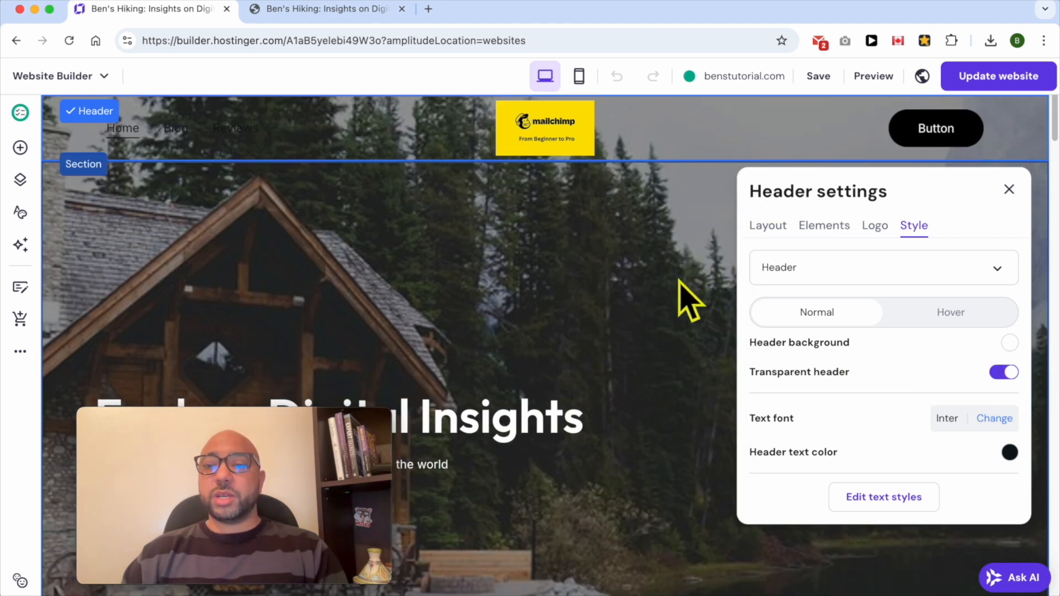
pyautogui.scroll(-2, 648, 251)
pyautogui.scroll(2, 648, 250)
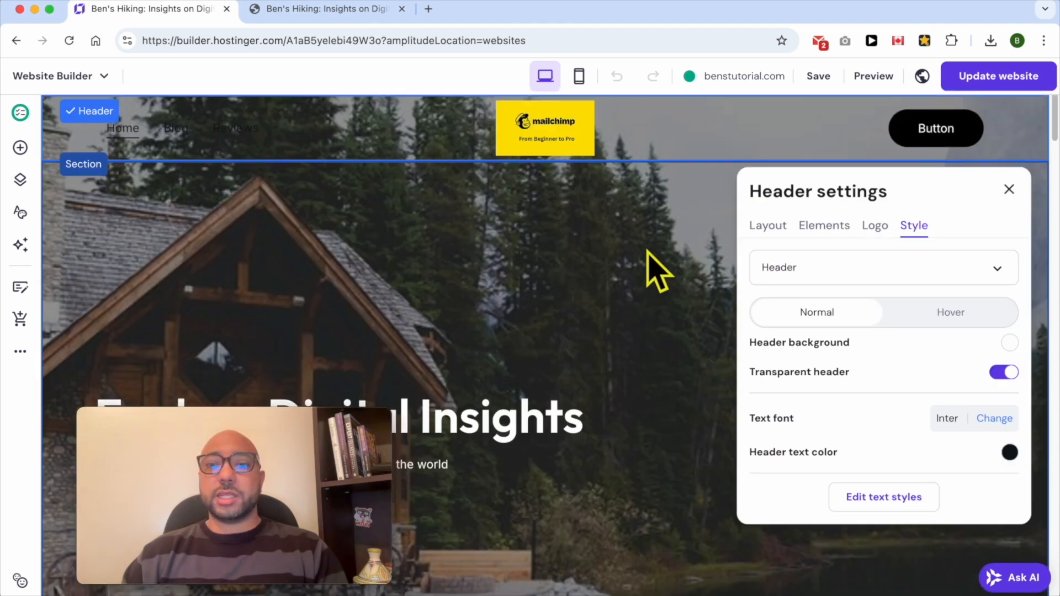
pyautogui.click(1003, 372)
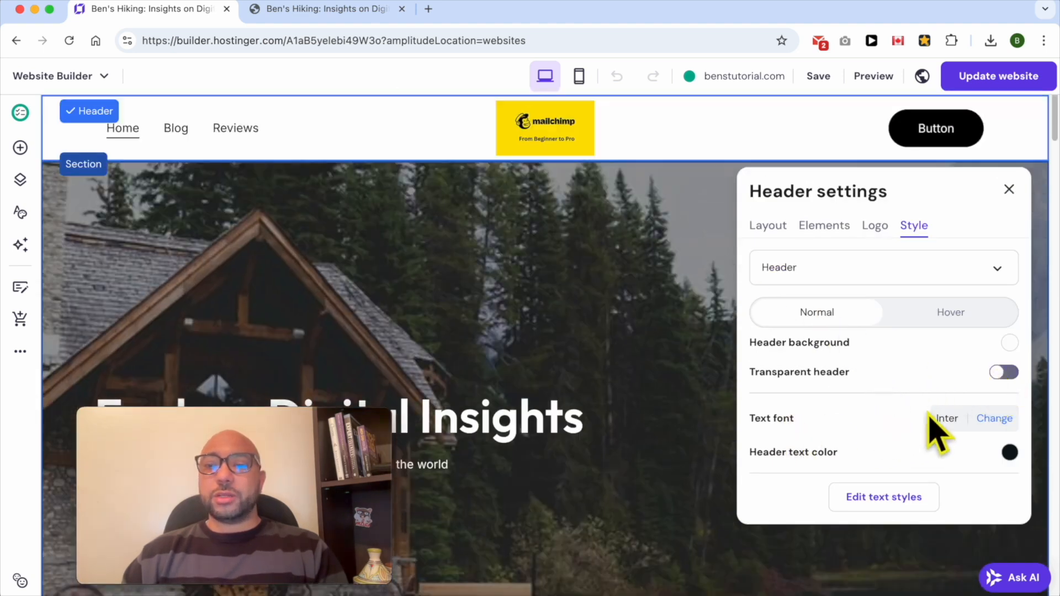
# Change the header text font to Rubik Regular.
pyautogui.click(998, 423)
pyautogui.moveTo(847, 356)
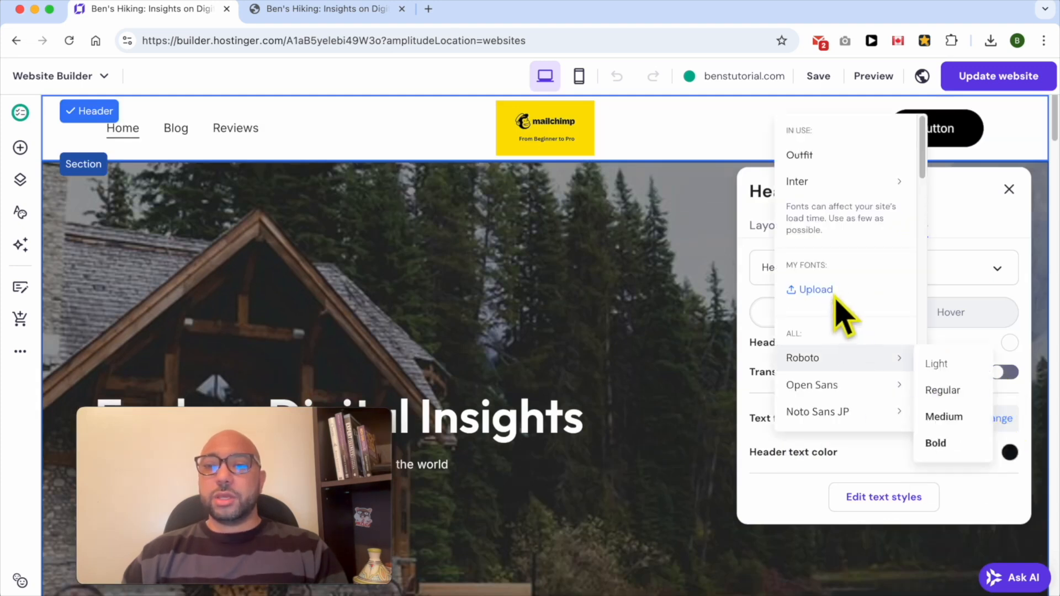
pyautogui.scroll(-10, 851, 390)
pyautogui.moveTo(858, 172)
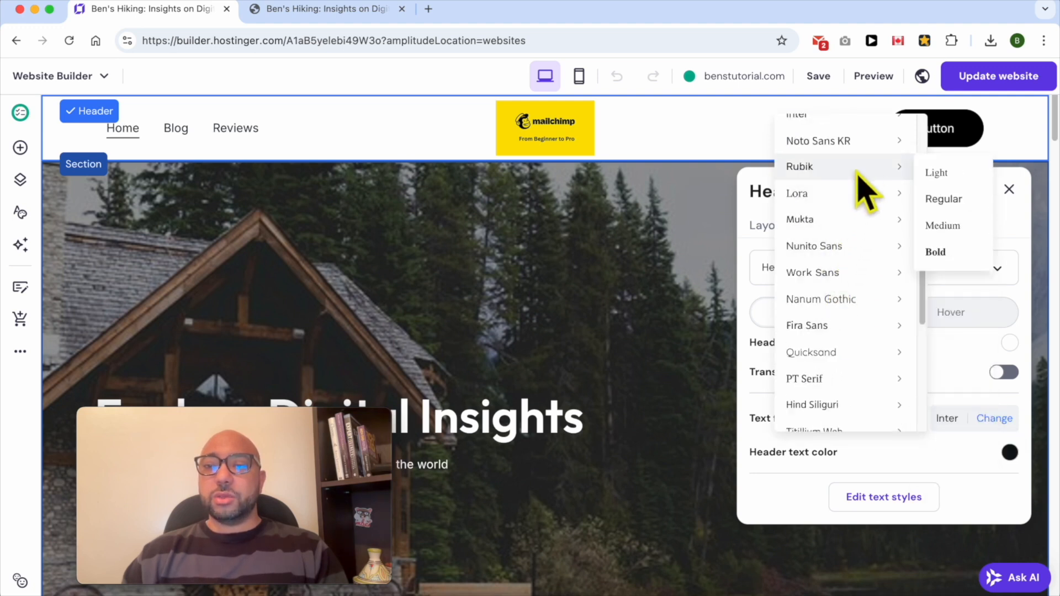
pyautogui.click(956, 203)
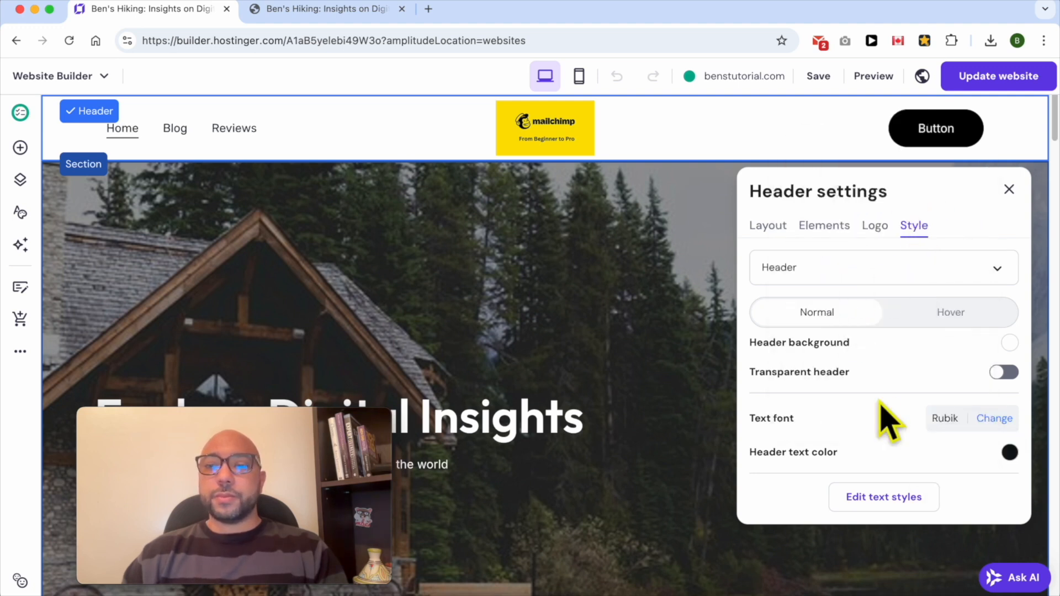
# Look at the custom font upload, cancel it, and set the header text font to Roboto Bold.
pyautogui.click(992, 419)
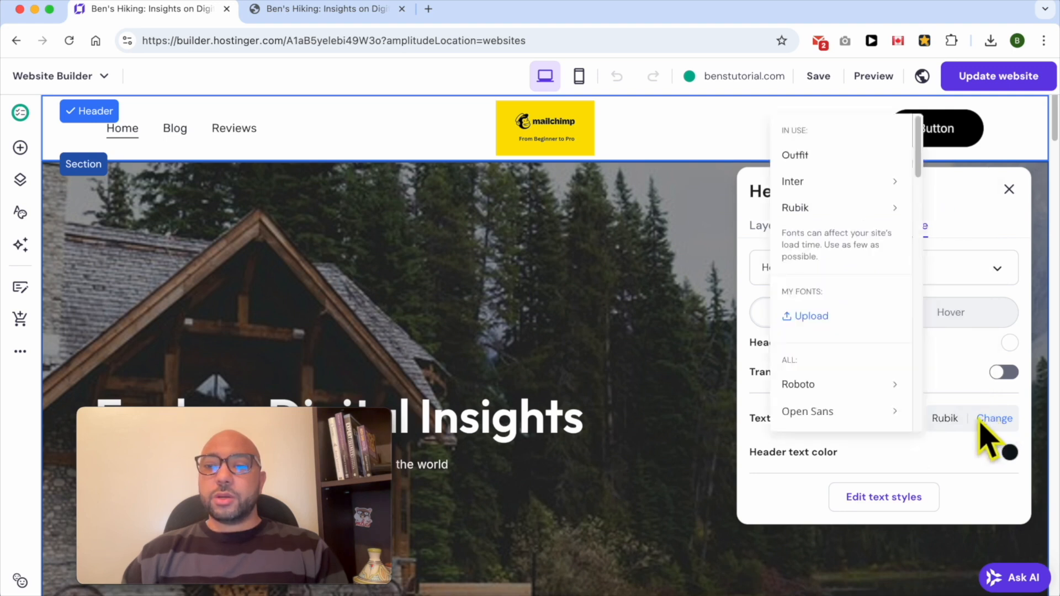
pyautogui.click(822, 315)
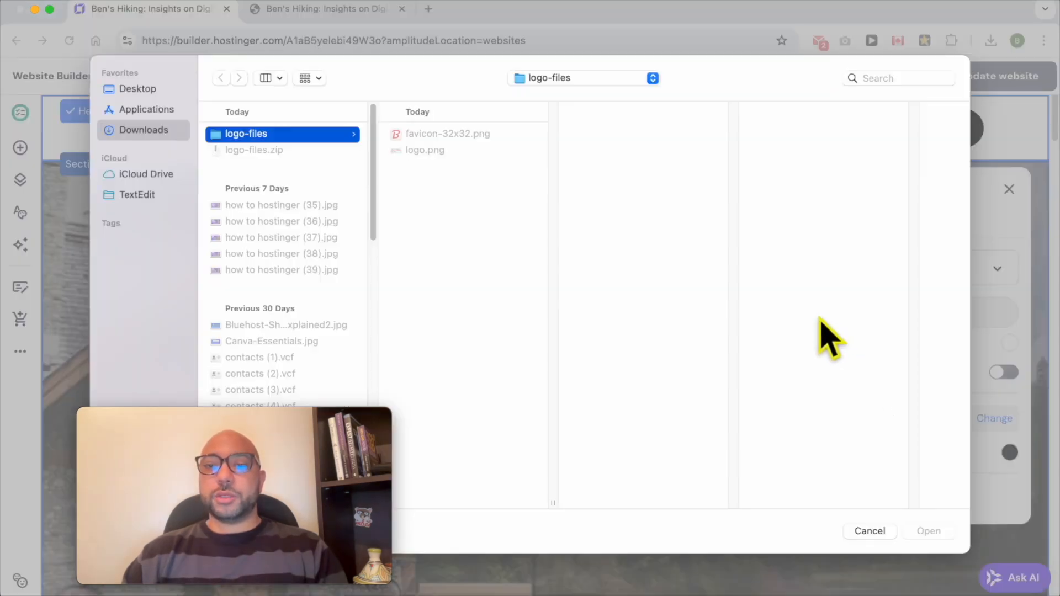
pyautogui.press('Escape')
pyautogui.moveTo(871, 387)
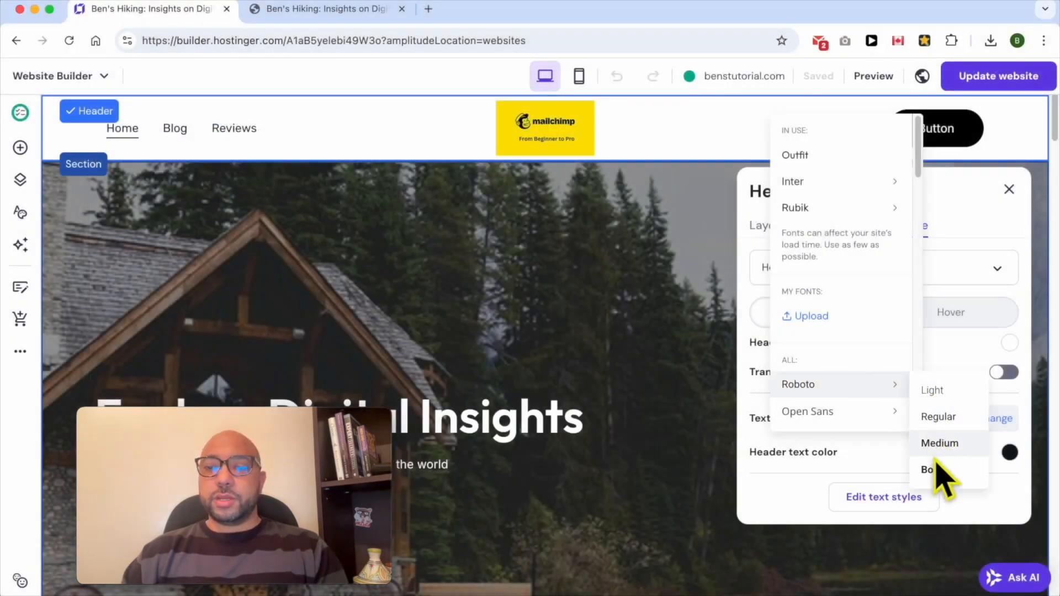
pyautogui.click(933, 469)
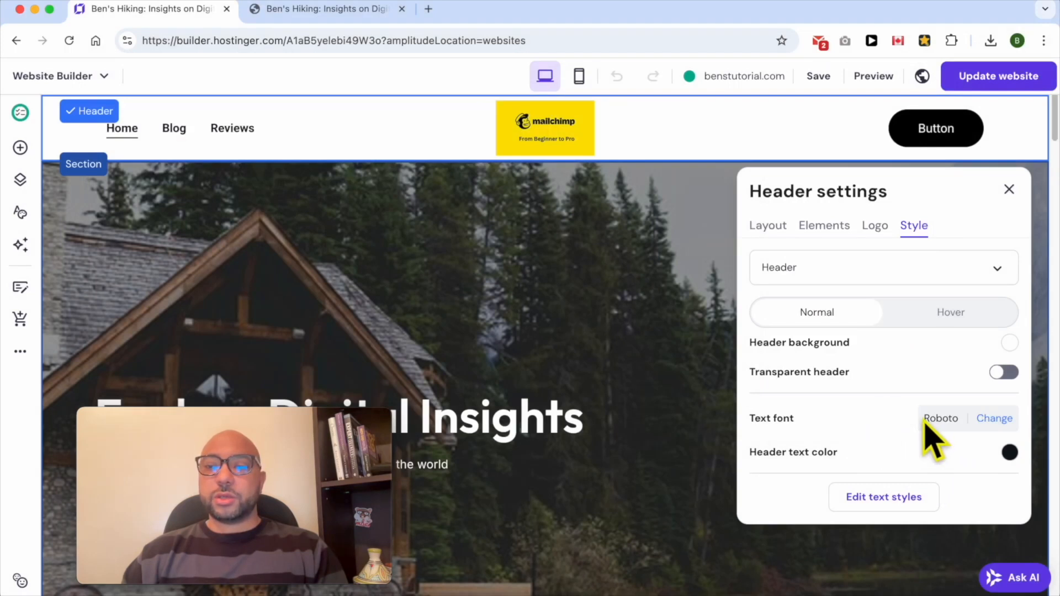
pyautogui.click(985, 418)
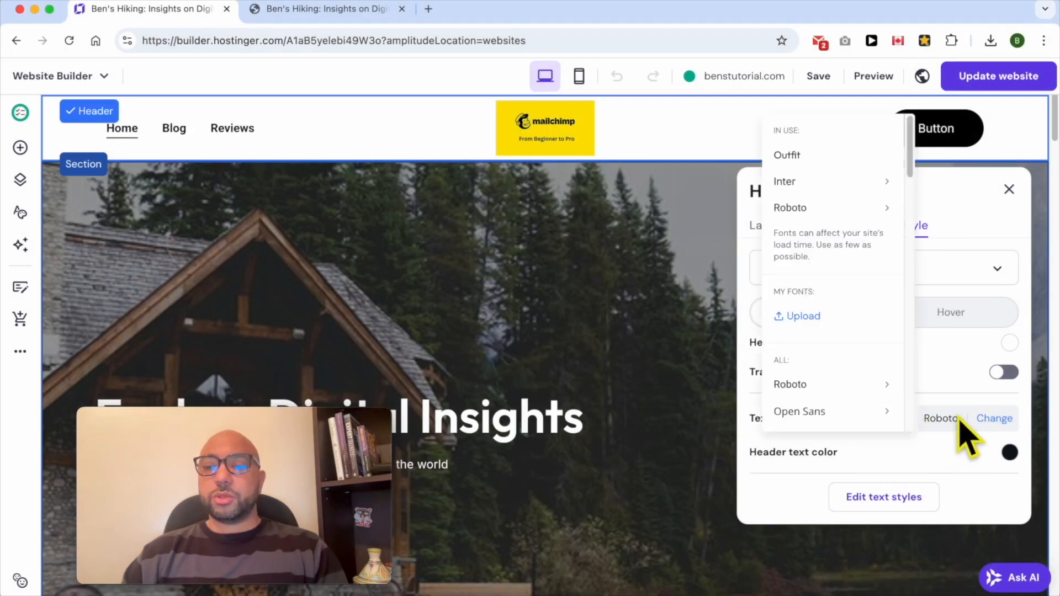
pyautogui.click(933, 400)
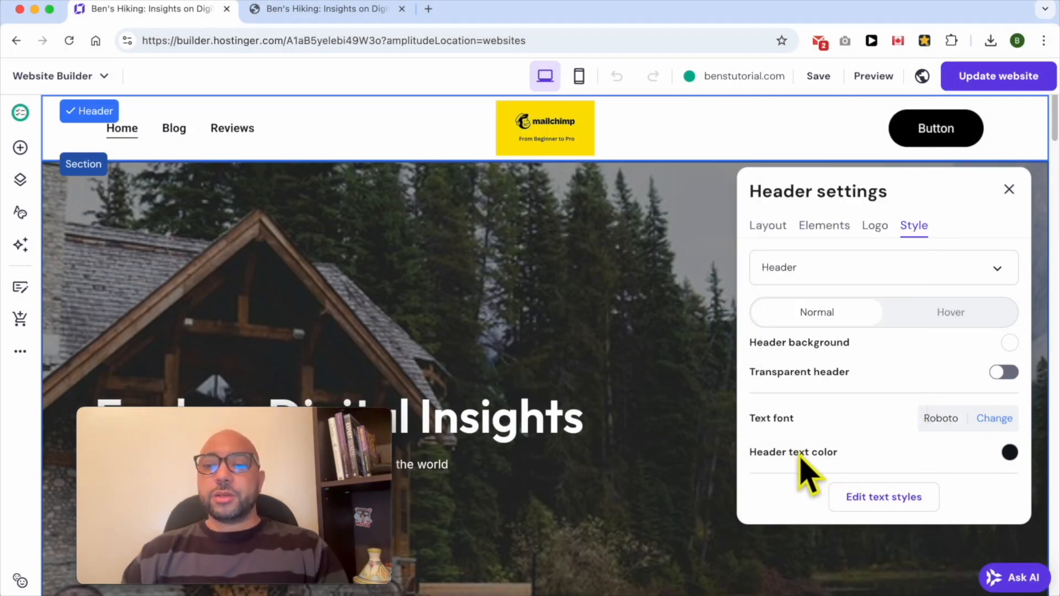
# Try blue and purple shades for the header text color and settle on green.
pyautogui.click(1010, 452)
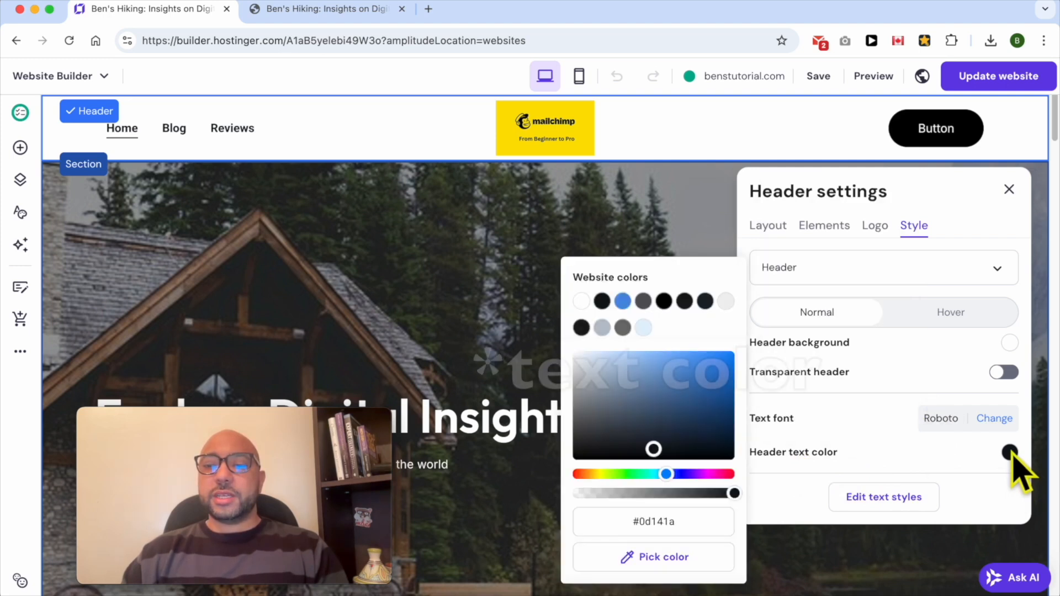
pyautogui.click(706, 390)
pyautogui.click(672, 392)
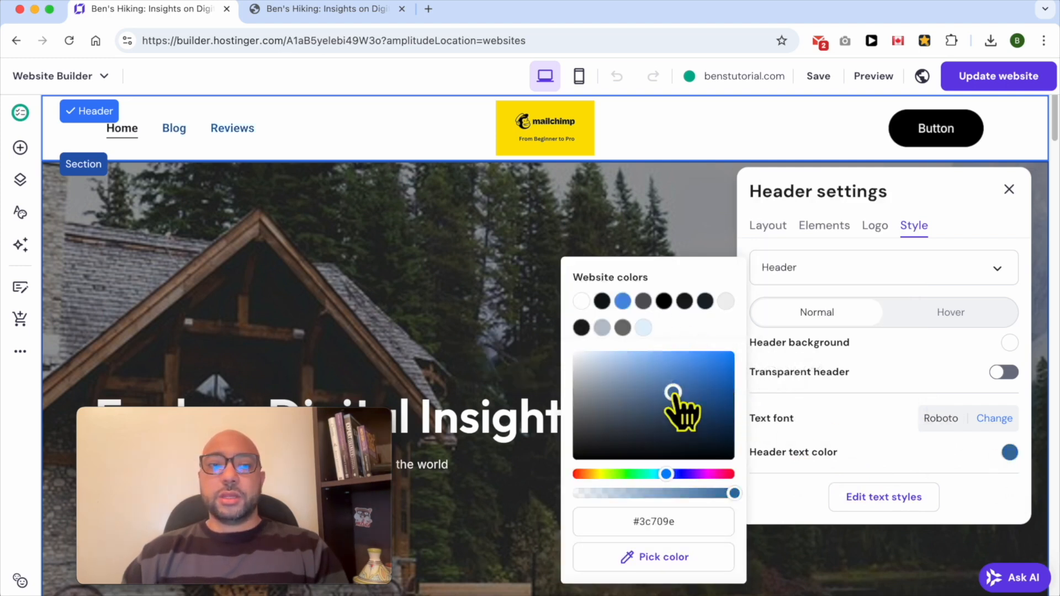
pyautogui.click(611, 385)
pyautogui.click(678, 412)
pyautogui.moveTo(669, 474)
pyautogui.mouseDown()
pyautogui.moveTo(586, 474)
pyautogui.moveTo(727, 474)
pyautogui.moveTo(685, 475)
pyautogui.mouseUp()
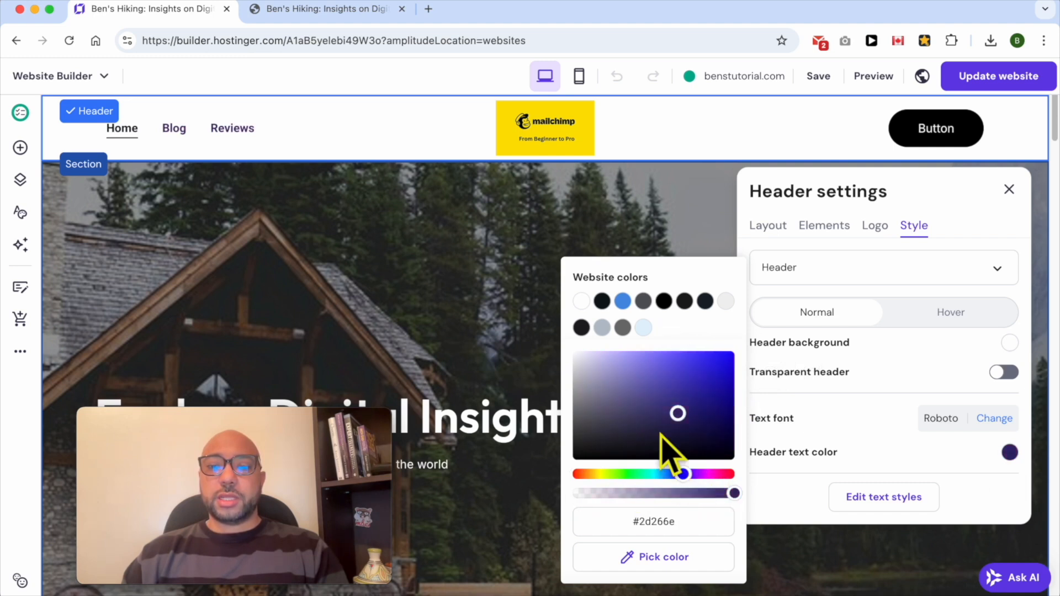
pyautogui.click(693, 361)
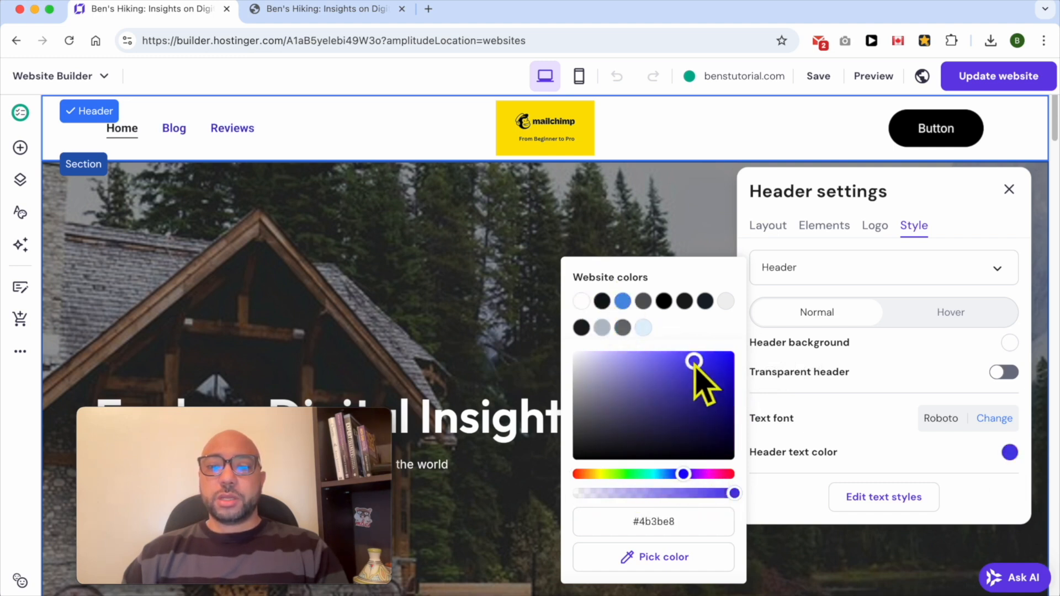
pyautogui.moveTo(683, 474); pyautogui.dragTo(639, 474)
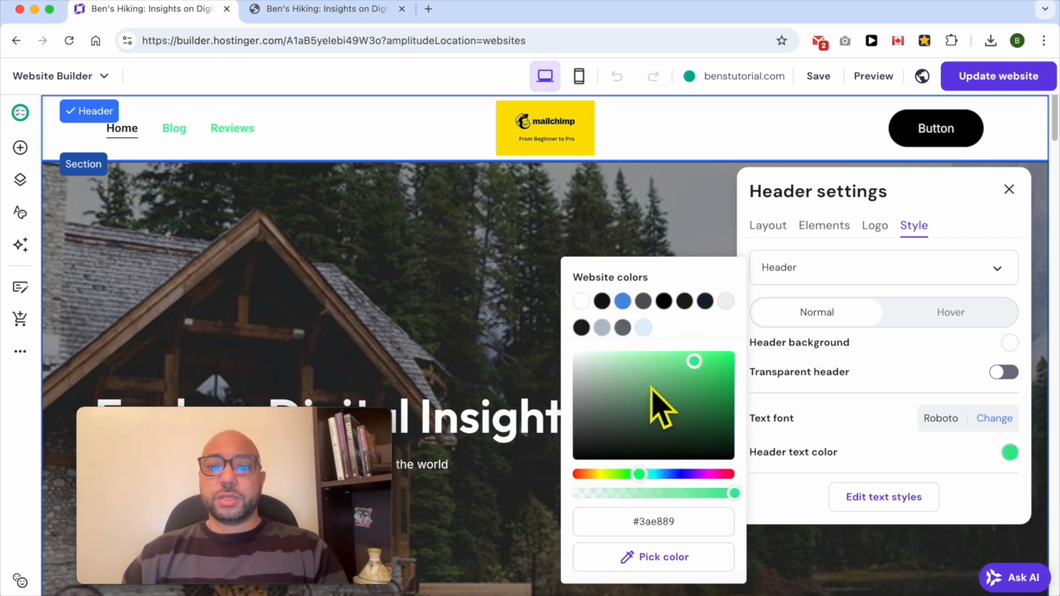
pyautogui.click(870, 440)
pyautogui.scroll(-2, 878, 441)
pyautogui.scroll(2, 891, 397)
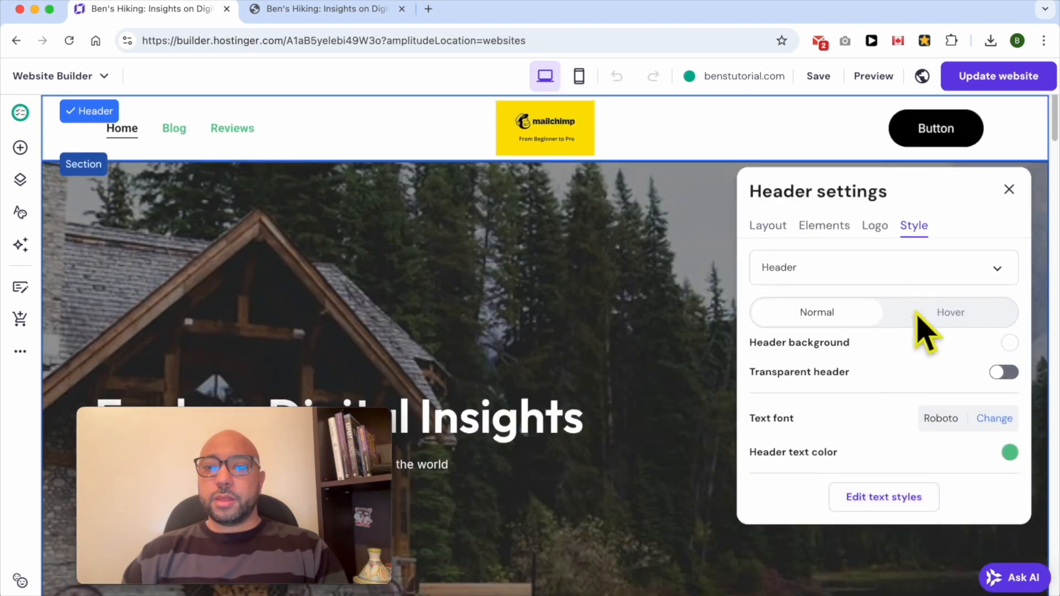
# Switch the header style settings to the button, then hide the button and enable it again.
pyautogui.click(890, 277)
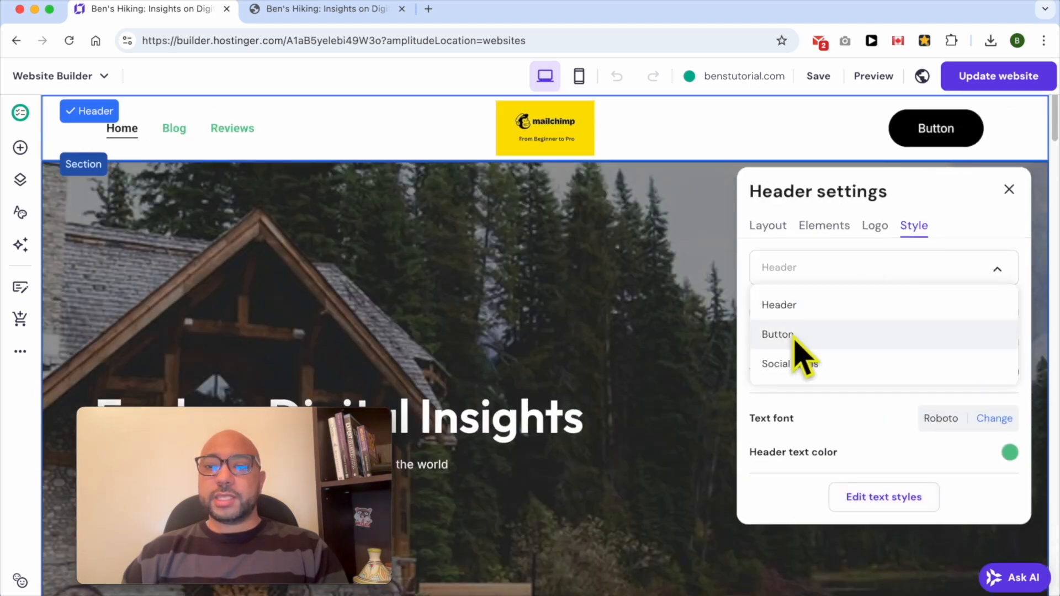
pyautogui.click(793, 336)
pyautogui.click(876, 276)
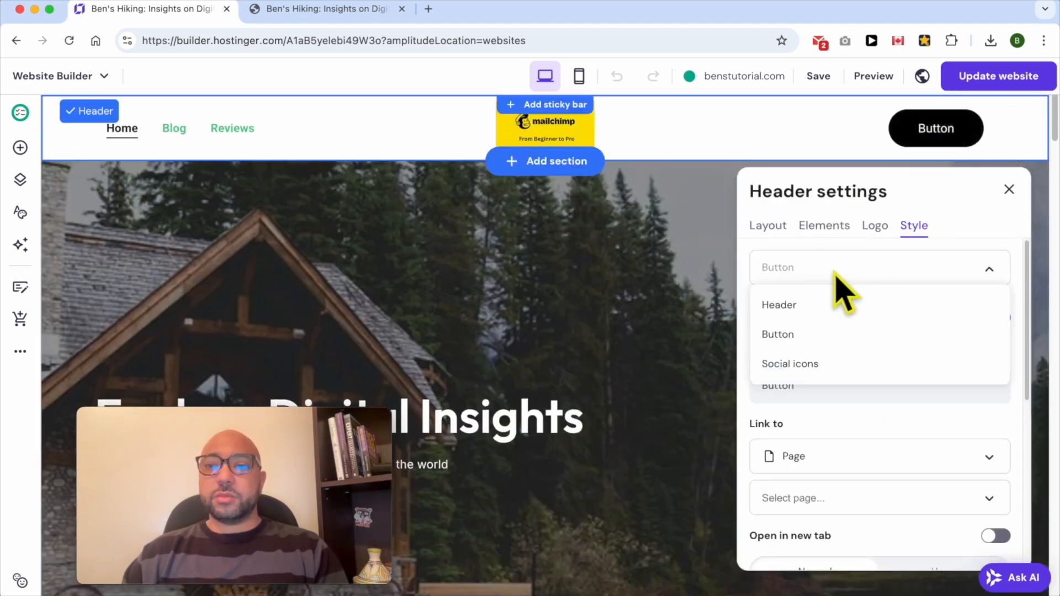
pyautogui.click(800, 337)
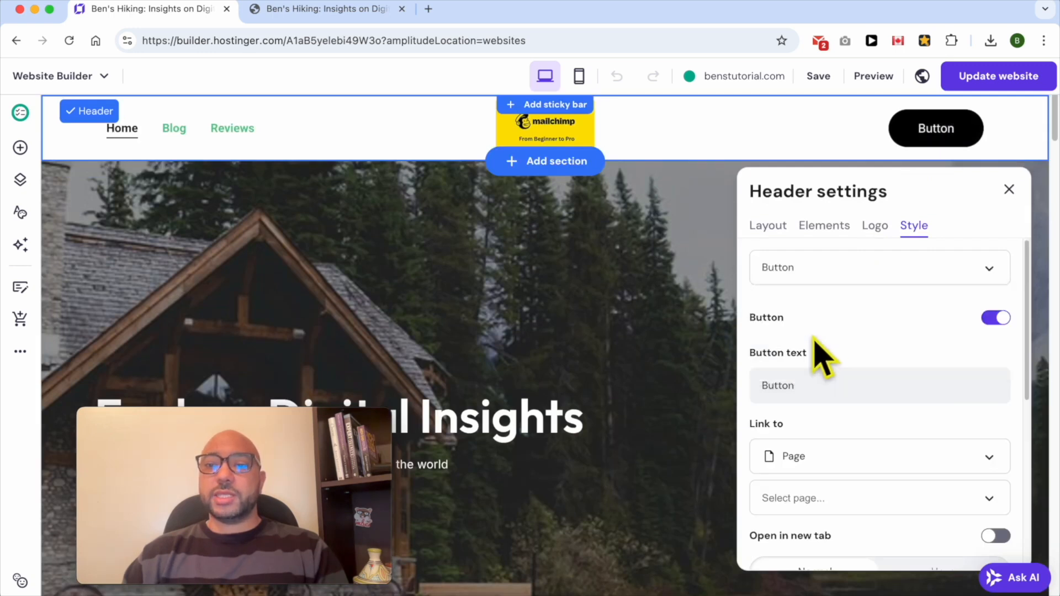
pyautogui.click(1000, 318)
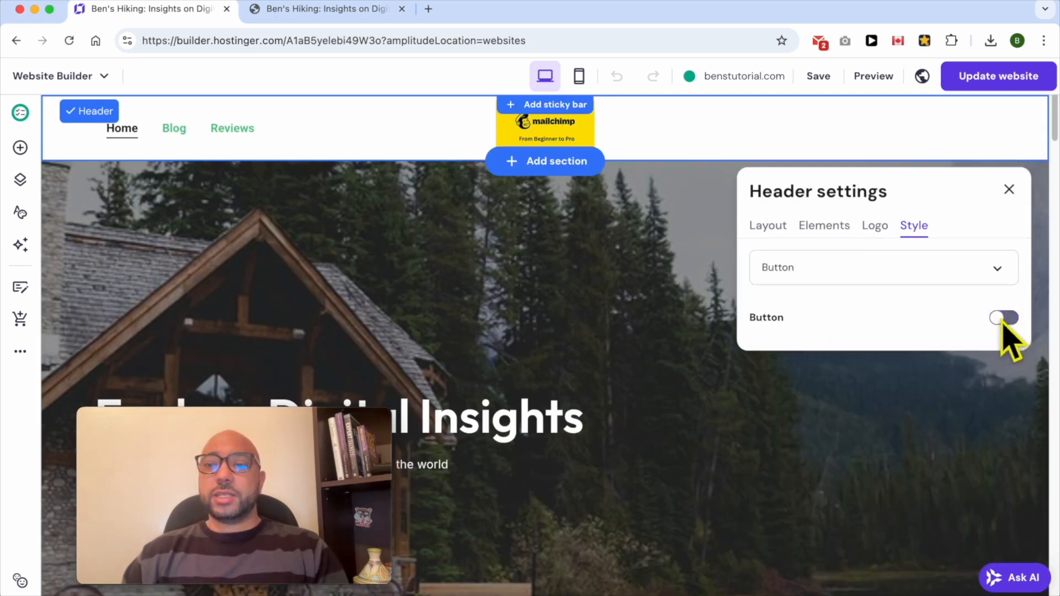
pyautogui.click(1002, 319)
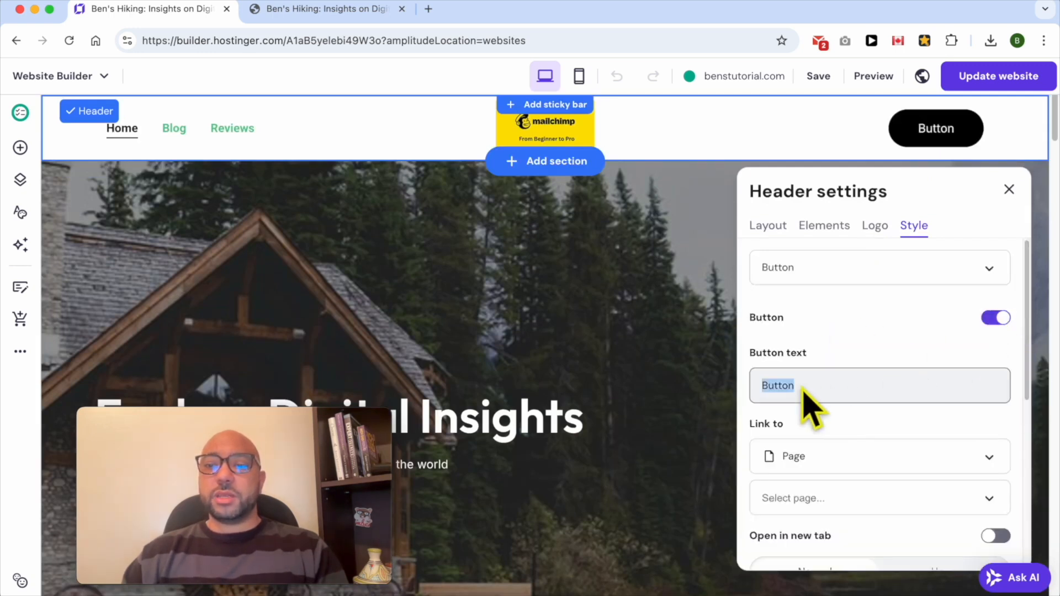
# Set the header button's text to "Join my newsletter".
pyautogui.write('Join my')
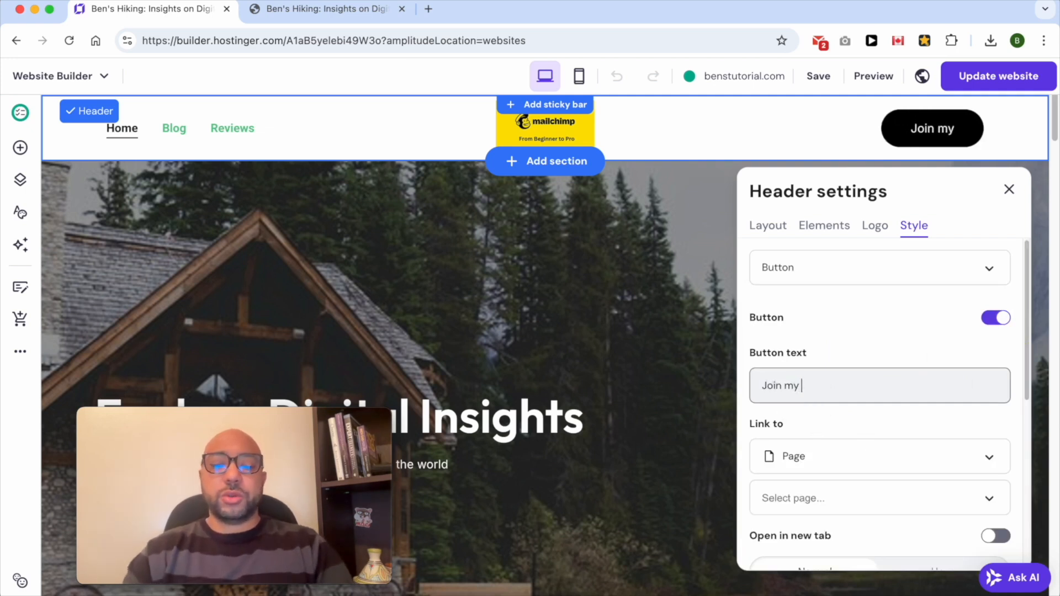
pyautogui.write(' newsletter')
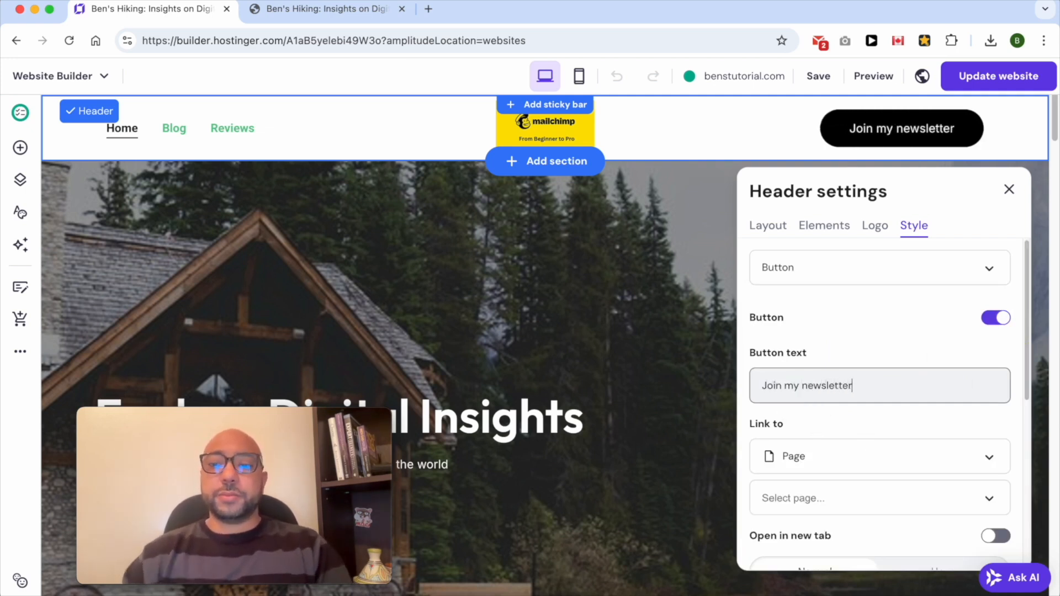
pyautogui.click(840, 418)
# Set the header button's link type to Section.
pyautogui.scroll(-4, 834, 439)
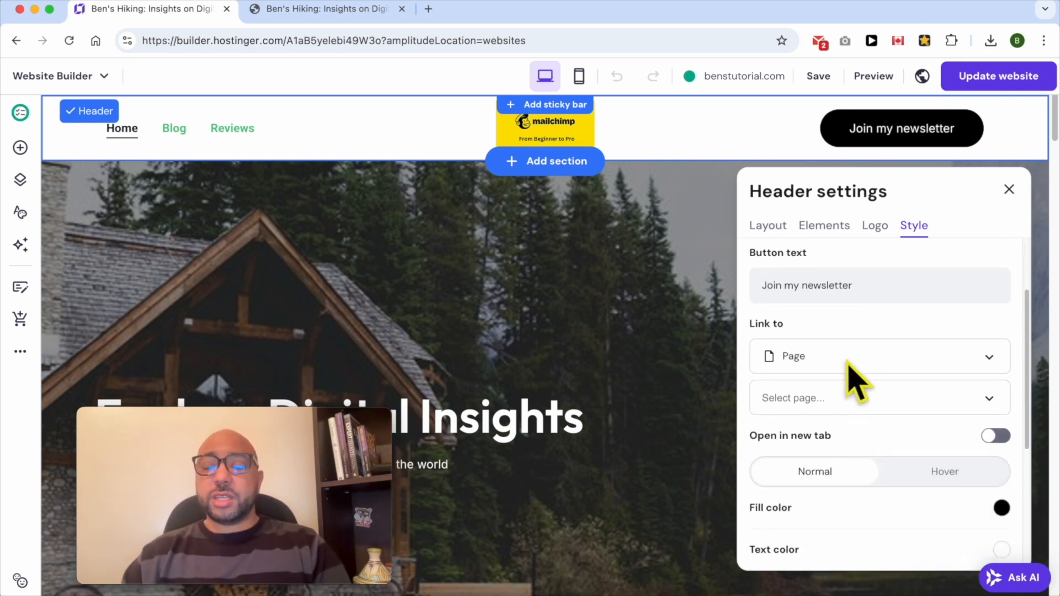
pyautogui.click(839, 336)
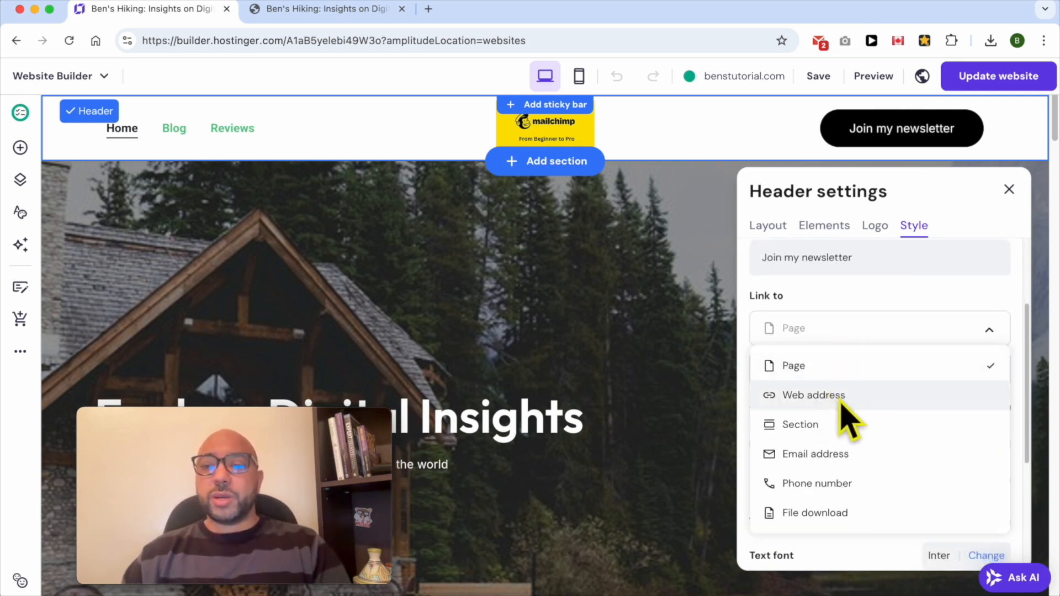
pyautogui.click(826, 438)
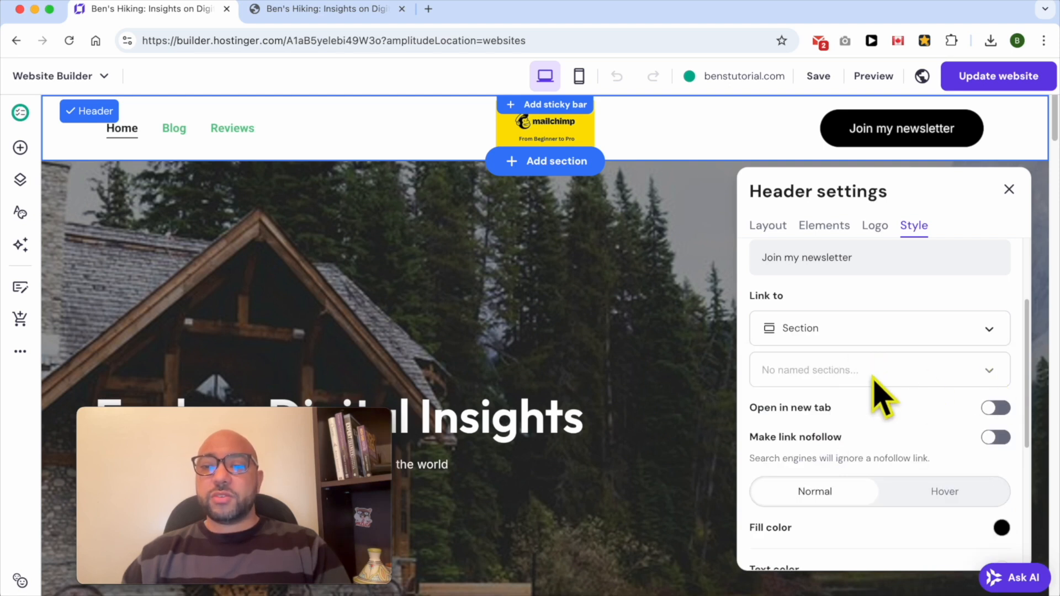
# Find the "Sharing Digital Product Experiences" section on the home page and look over the site's page list.
pyautogui.click(634, 326)
pyautogui.scroll(-10, 705, 307)
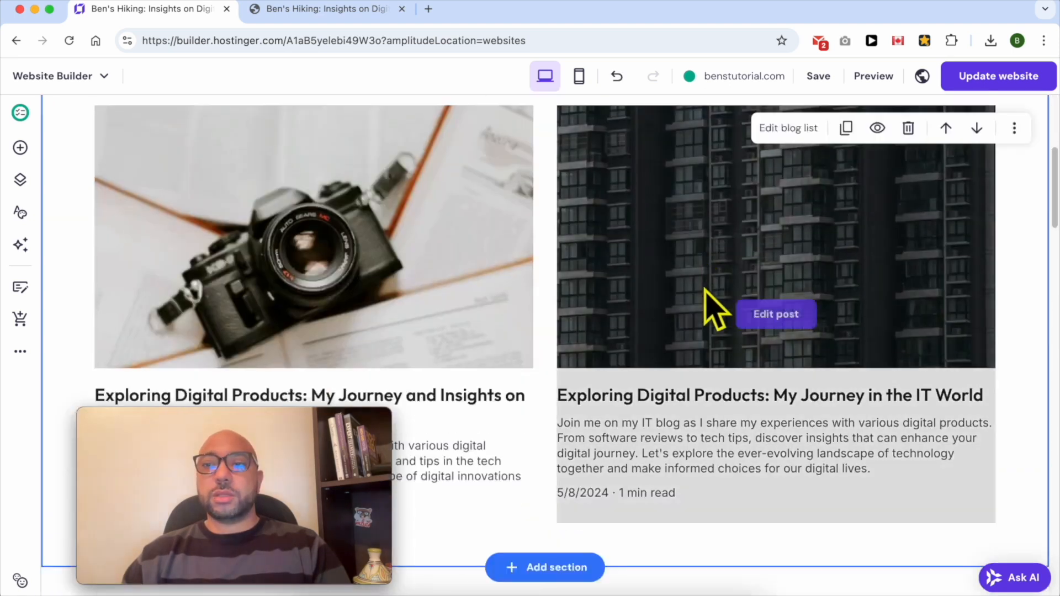
pyautogui.scroll(-4, 711, 308)
pyautogui.scroll(9, 710, 307)
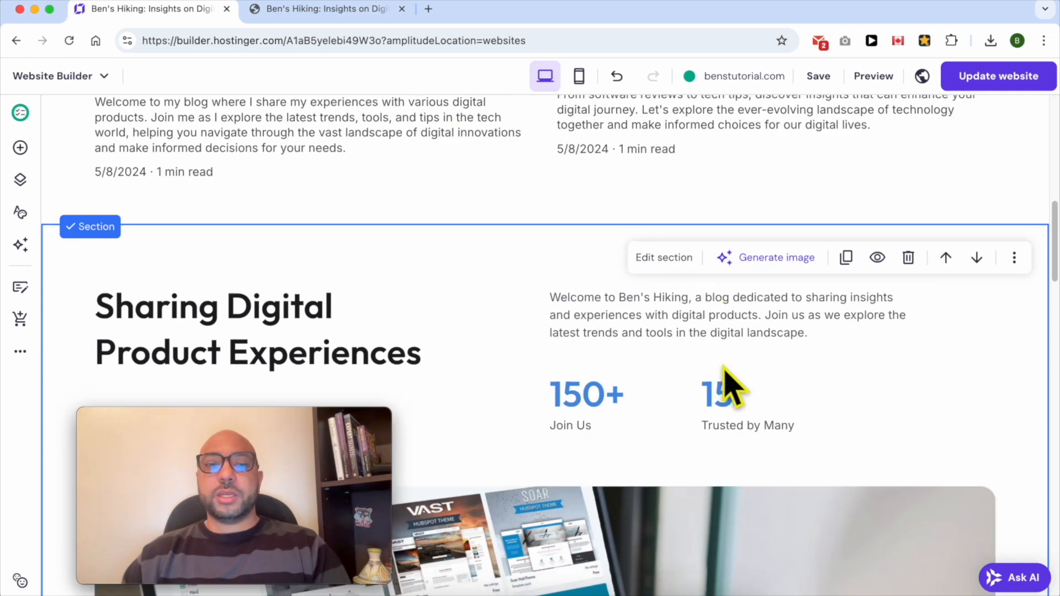
pyautogui.scroll(-1, 734, 389)
pyautogui.scroll(-1, 724, 363)
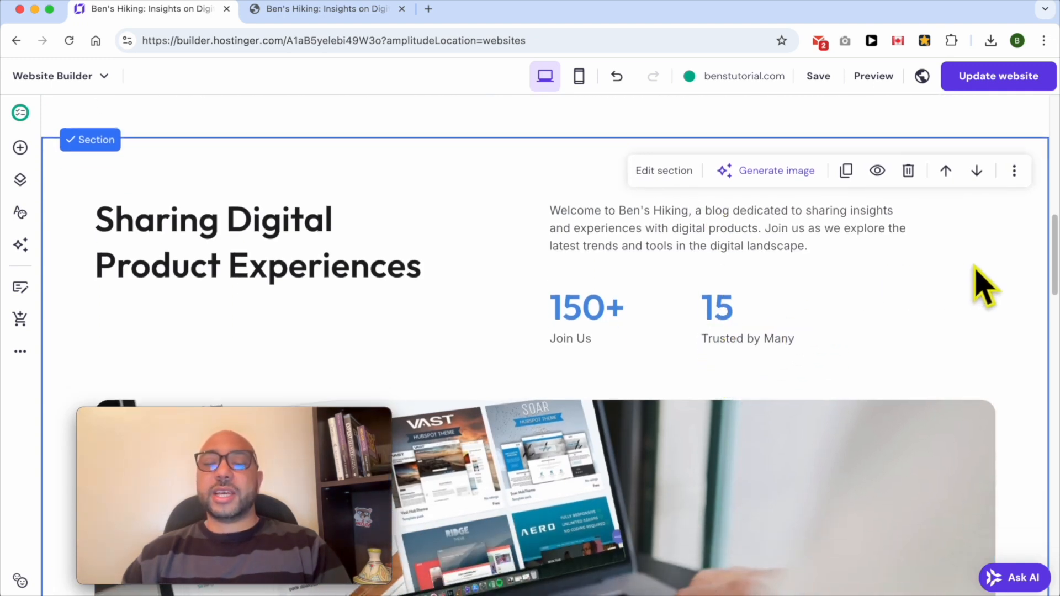
pyautogui.click(20, 180)
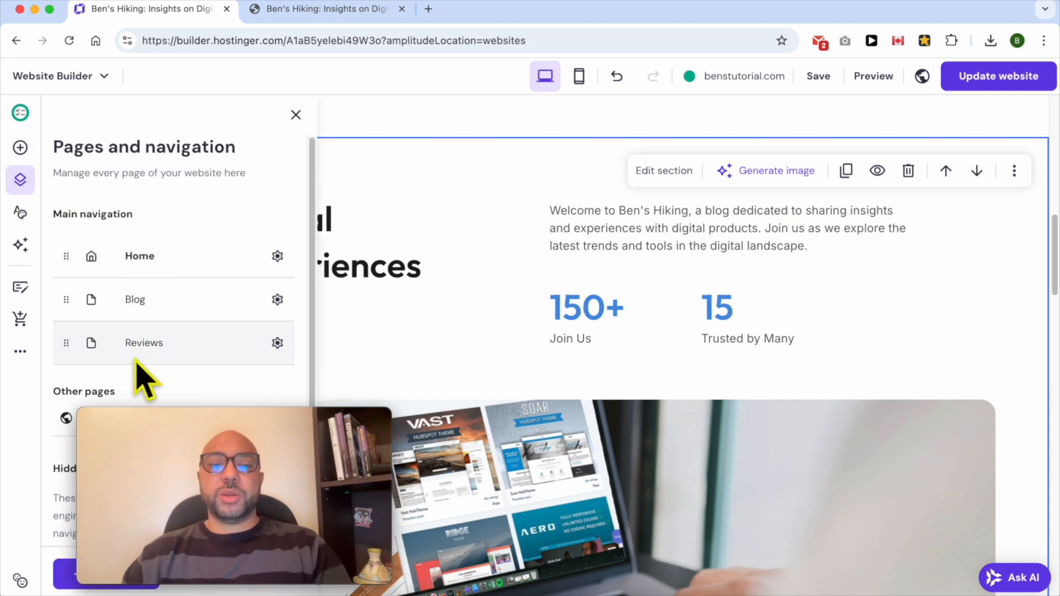
pyautogui.click(522, 219)
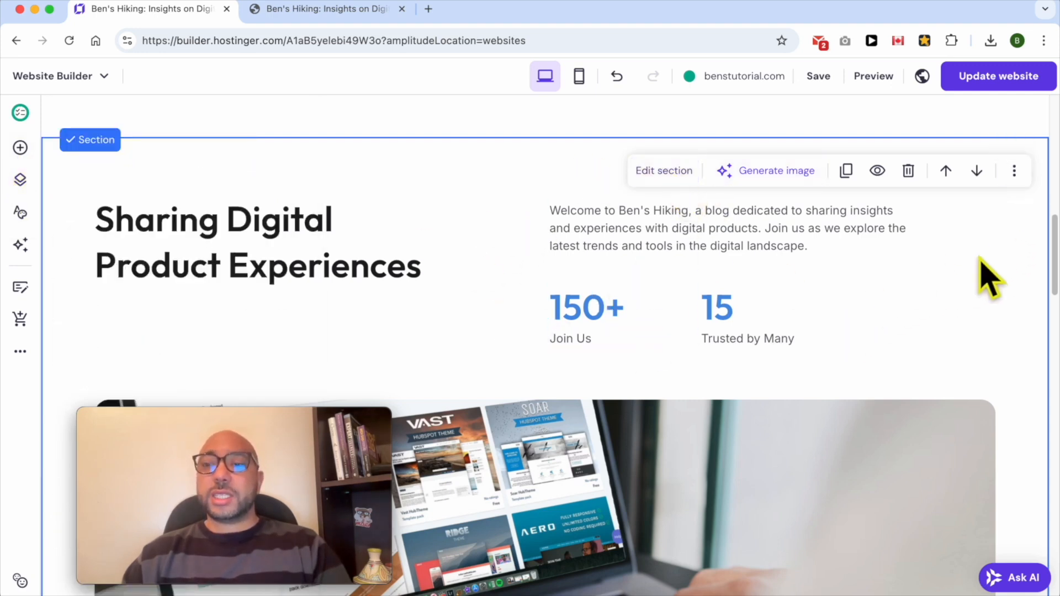
# Give the "Sharing Digital Product Experiences" section the anchor name newsletter and publish the website changes.
pyautogui.click(668, 176)
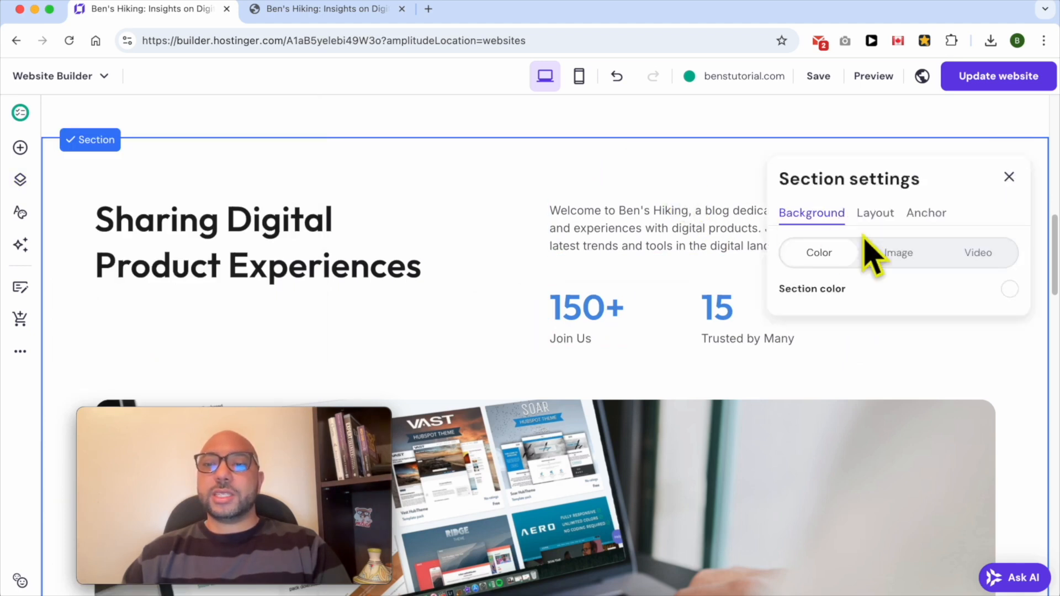
pyautogui.click(932, 218)
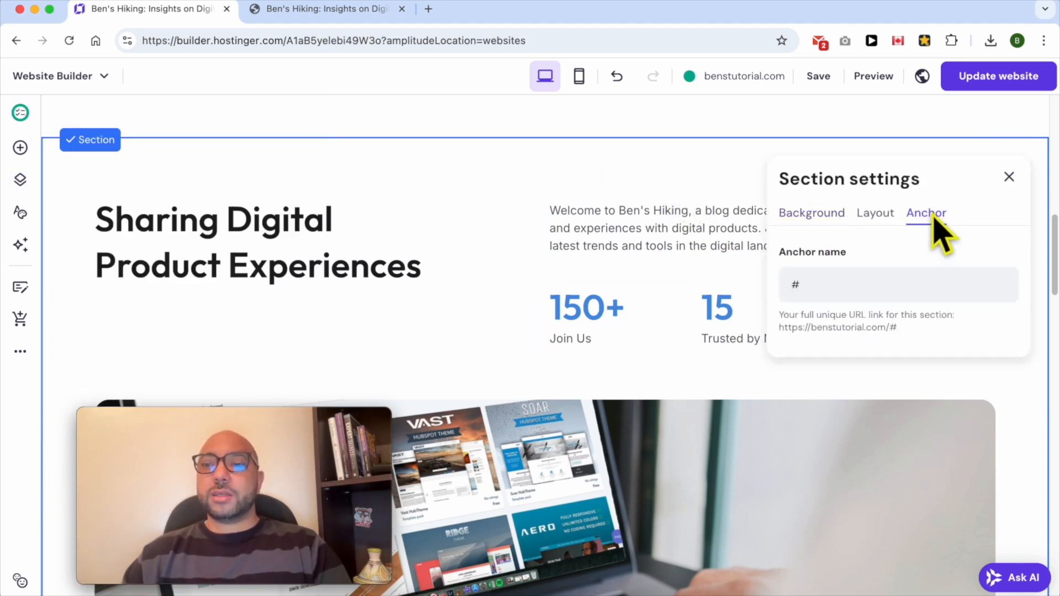
pyautogui.click(853, 286)
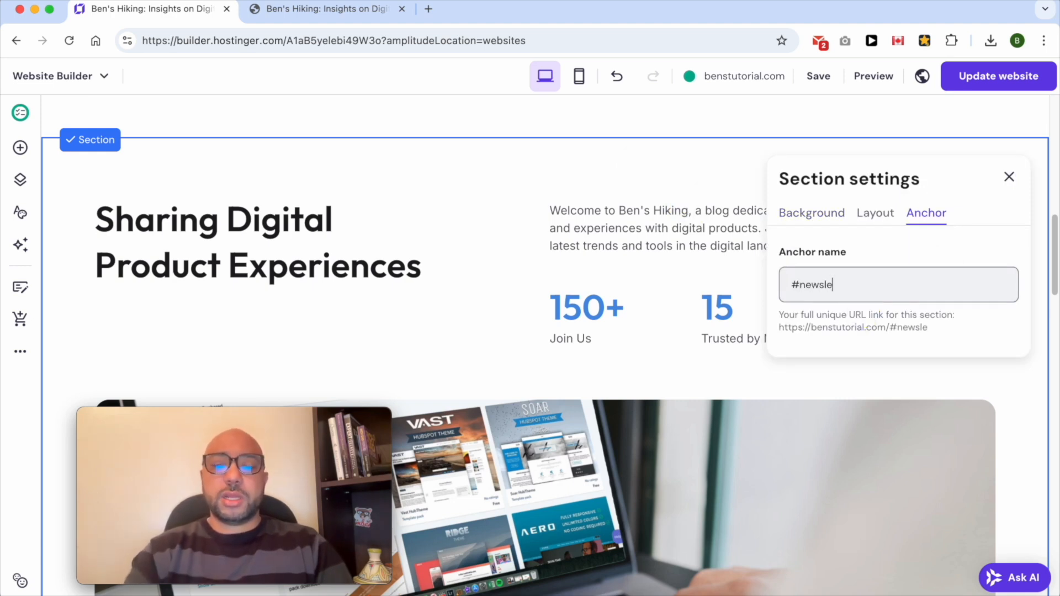
pyautogui.click(1009, 177)
pyautogui.click(1003, 83)
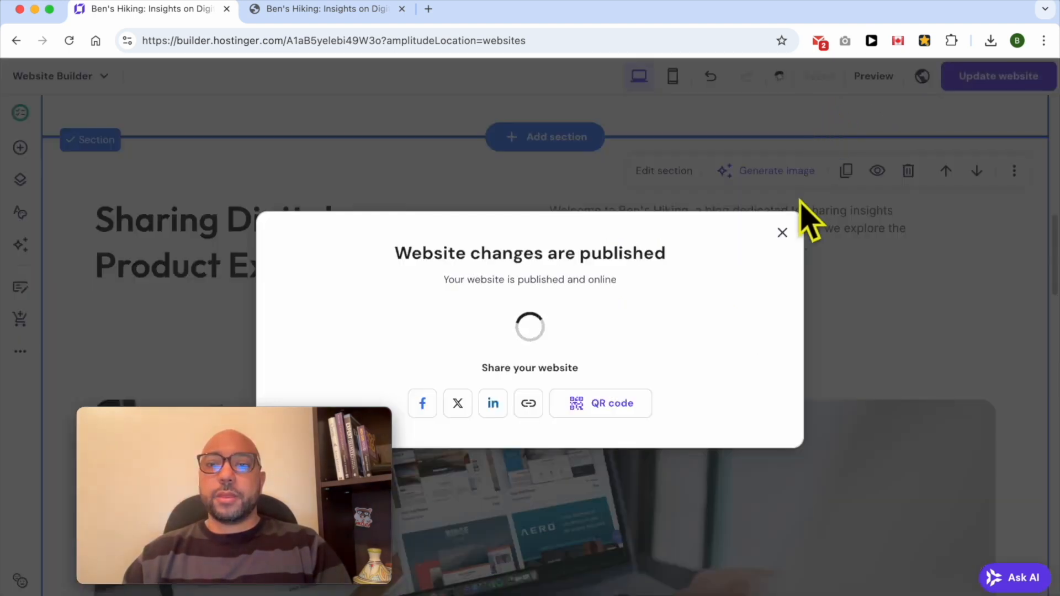
pyautogui.click(782, 232)
# Return to the header button's style settings and link the button to the newsletter section of the Home page.
pyautogui.scroll(3, 797, 232)
pyautogui.scroll(5, 797, 232)
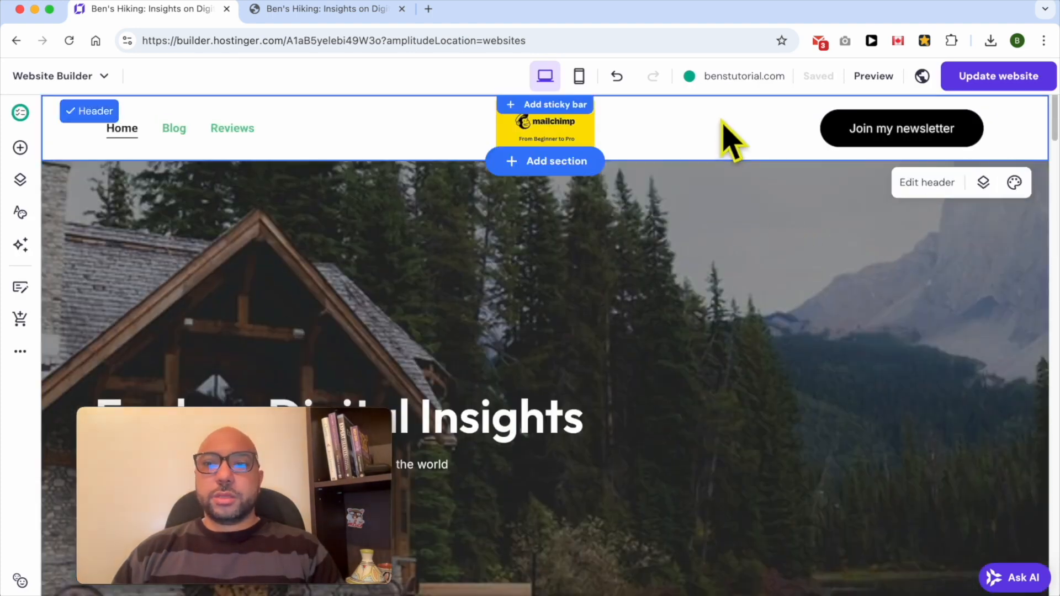
pyautogui.click(919, 184)
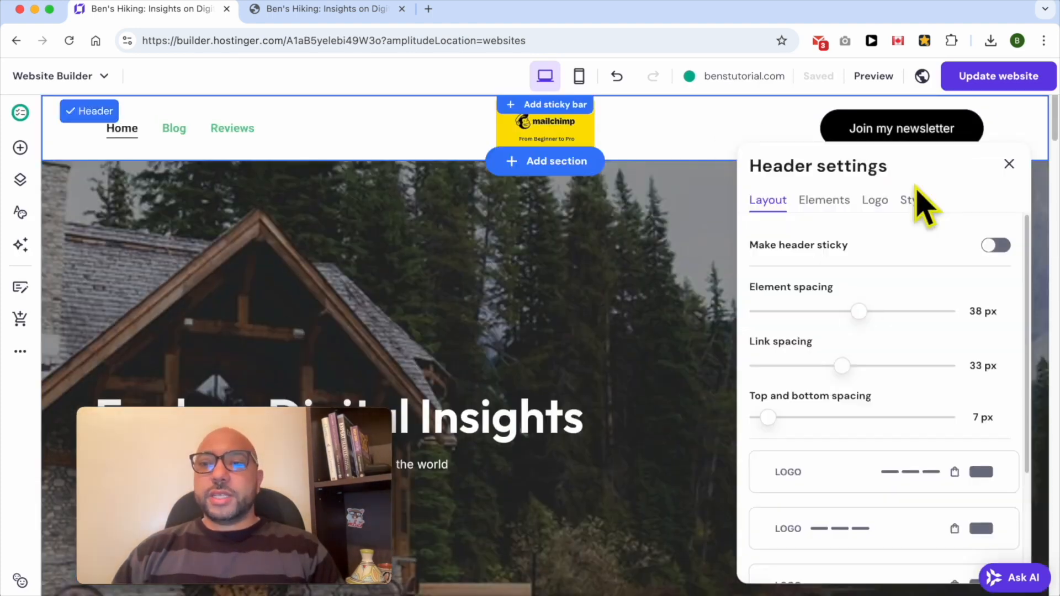
pyautogui.click(909, 205)
pyautogui.click(856, 267)
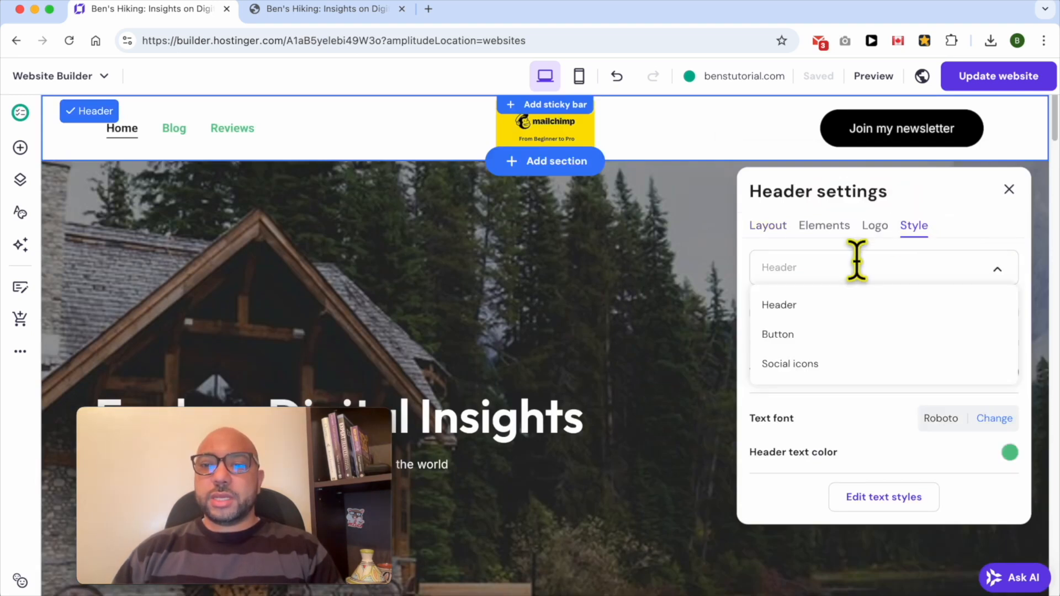
pyautogui.click(826, 335)
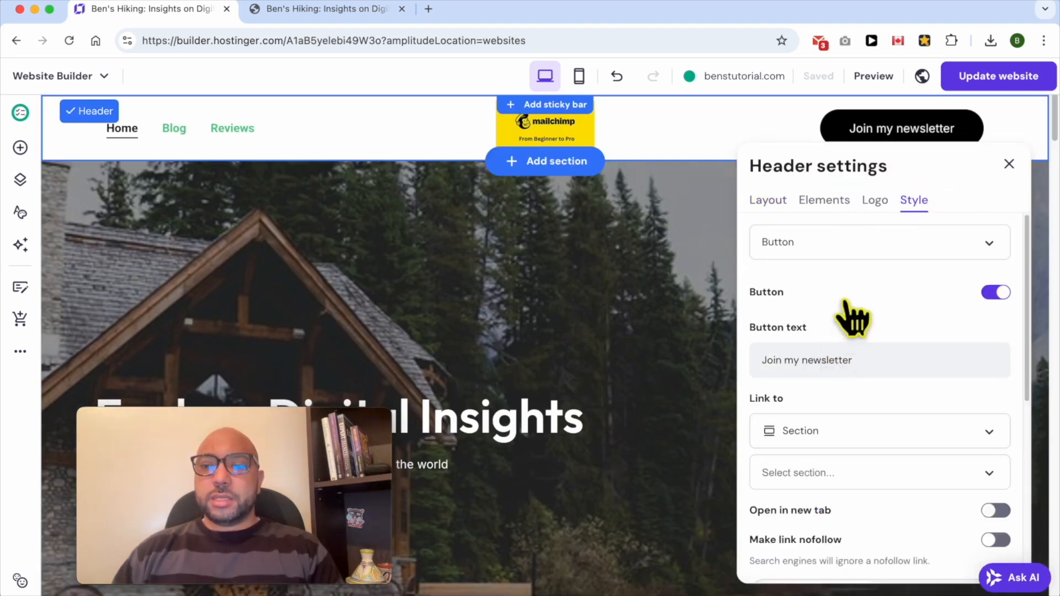
pyautogui.scroll(-3, 850, 319)
pyautogui.click(866, 315)
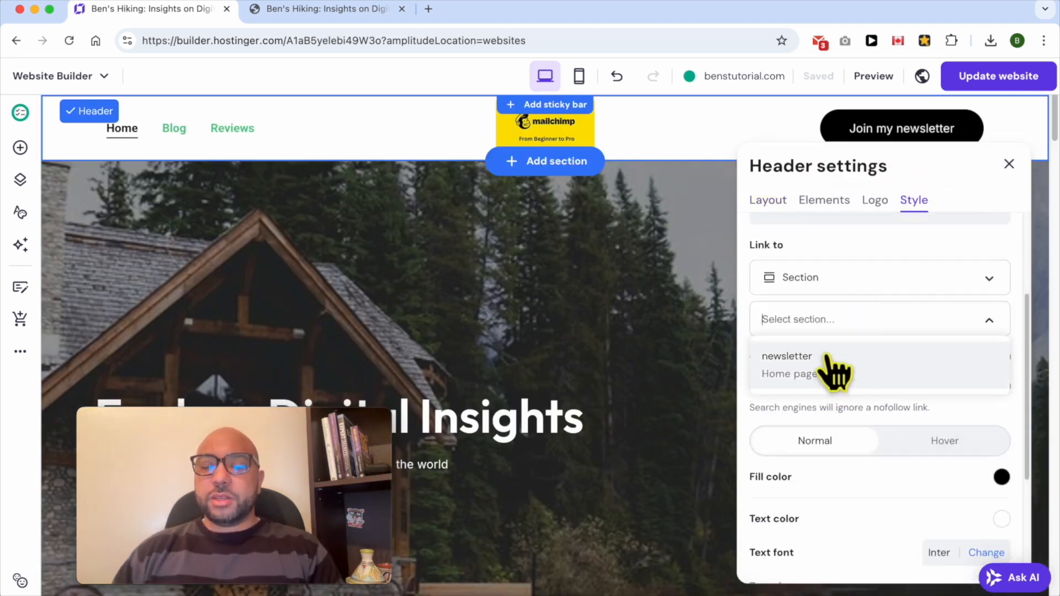
pyautogui.click(850, 279)
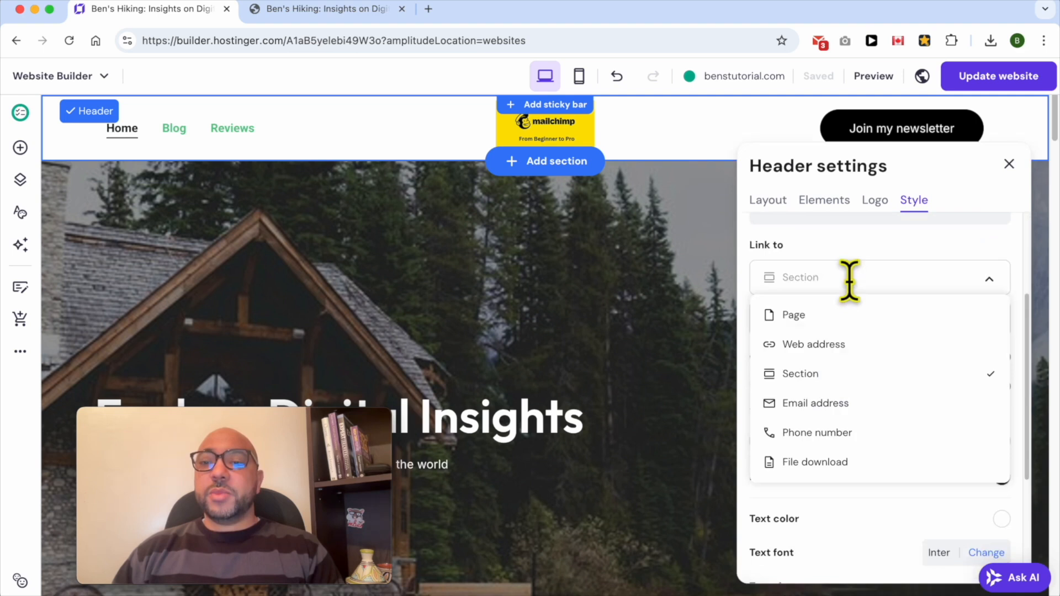
pyautogui.click(828, 376)
pyautogui.click(837, 320)
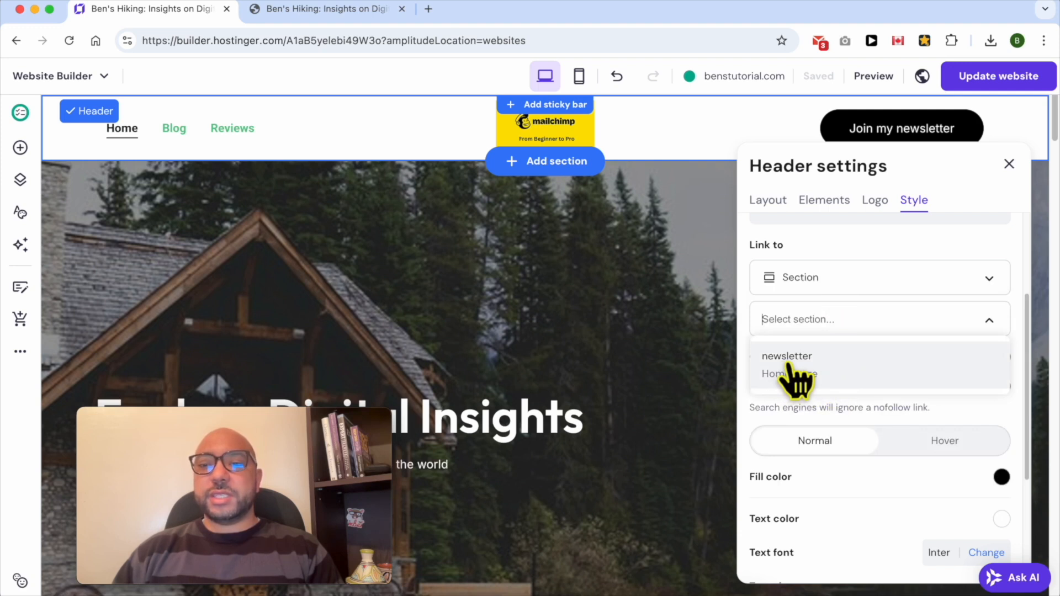
pyautogui.click(803, 369)
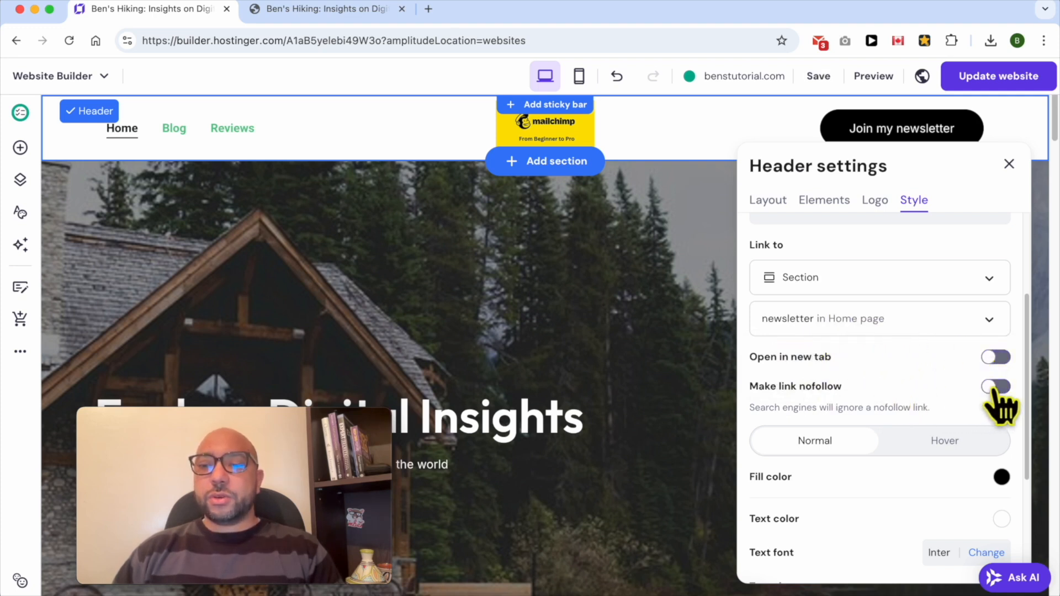
# Set the header button's normal fill color to red #ed3232.
pyautogui.scroll(-2, 872, 409)
pyautogui.scroll(2, 883, 392)
pyautogui.scroll(-1, 900, 378)
pyautogui.scroll(-3, 899, 380)
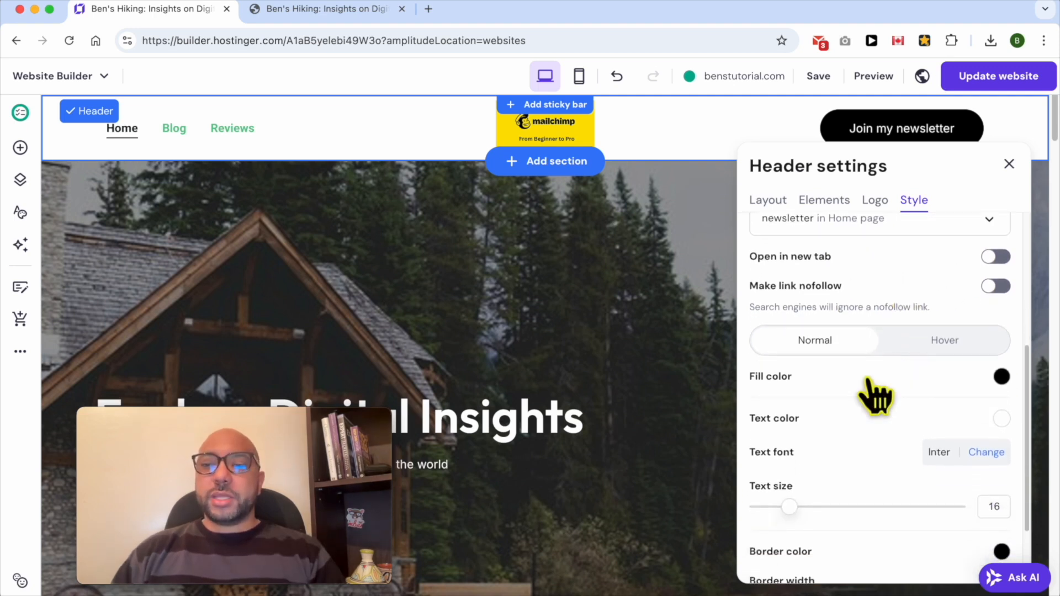
pyautogui.scroll(-1, 852, 389)
pyautogui.scroll(-1, 845, 394)
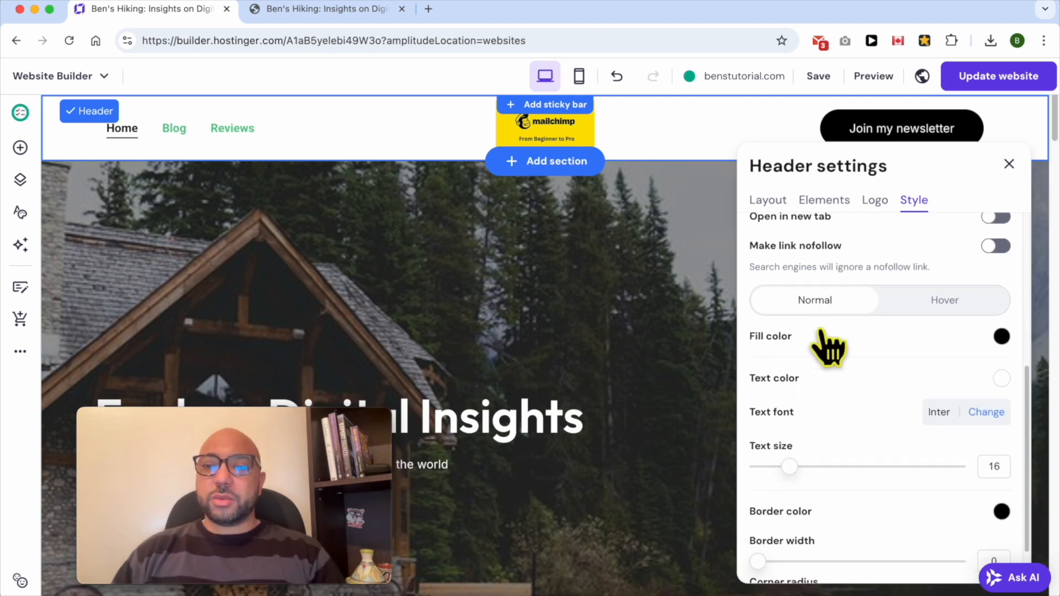
pyautogui.click(1001, 337)
pyautogui.moveTo(876, 371); pyautogui.dragTo(985, 357)
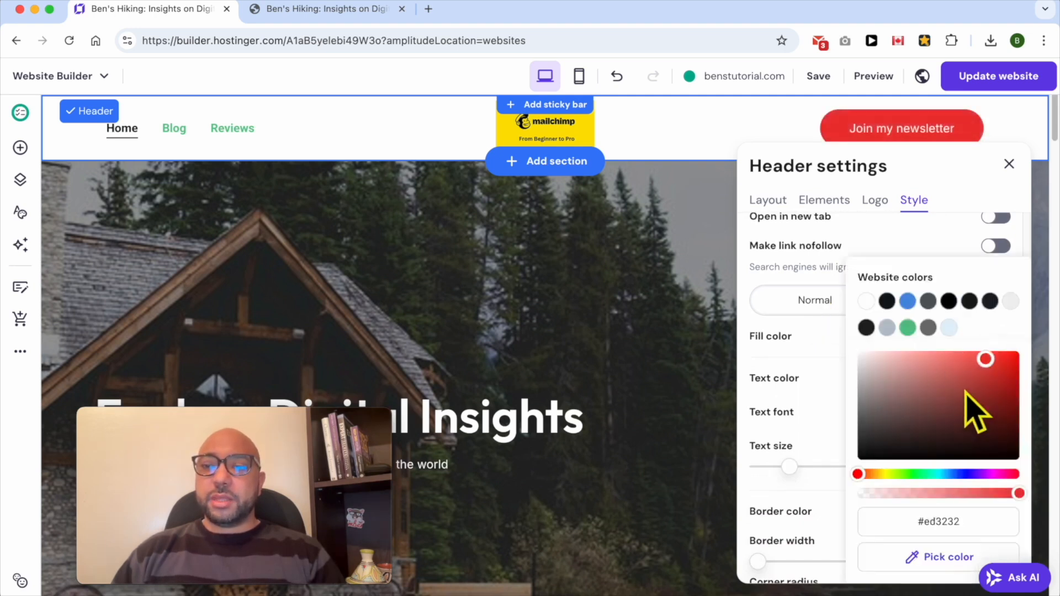
pyautogui.click(828, 375)
# Set the header button's text color to green #5ac48a and its text size to 18.
pyautogui.click(998, 379)
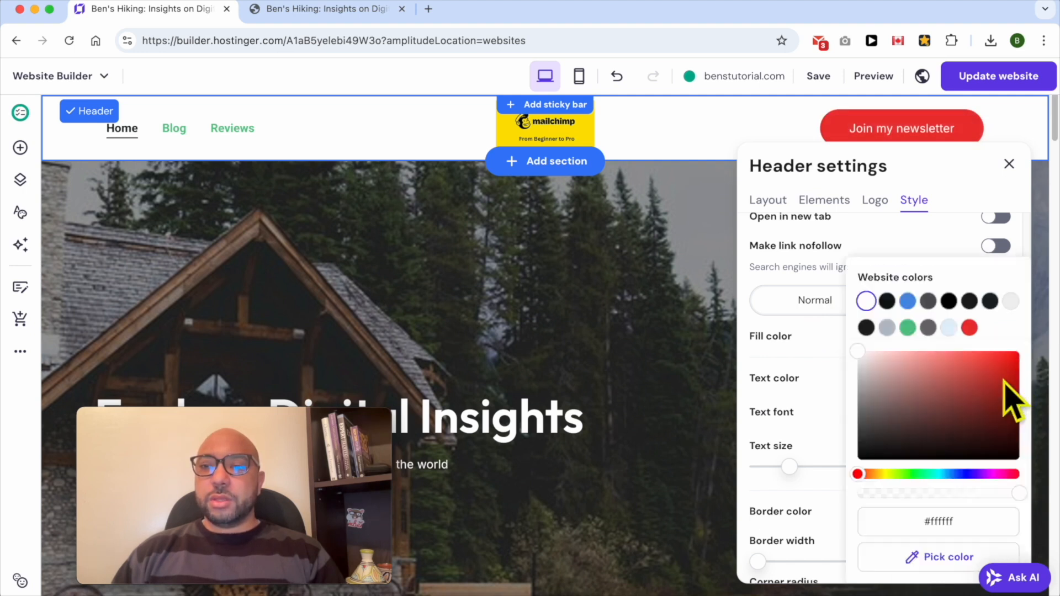
pyautogui.click(907, 328)
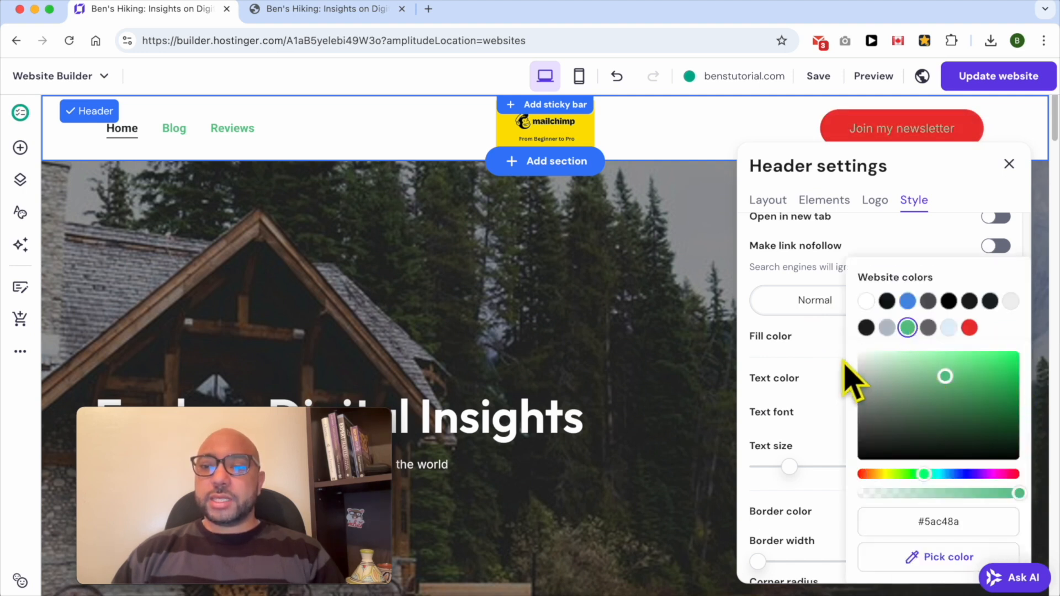
pyautogui.click(850, 376)
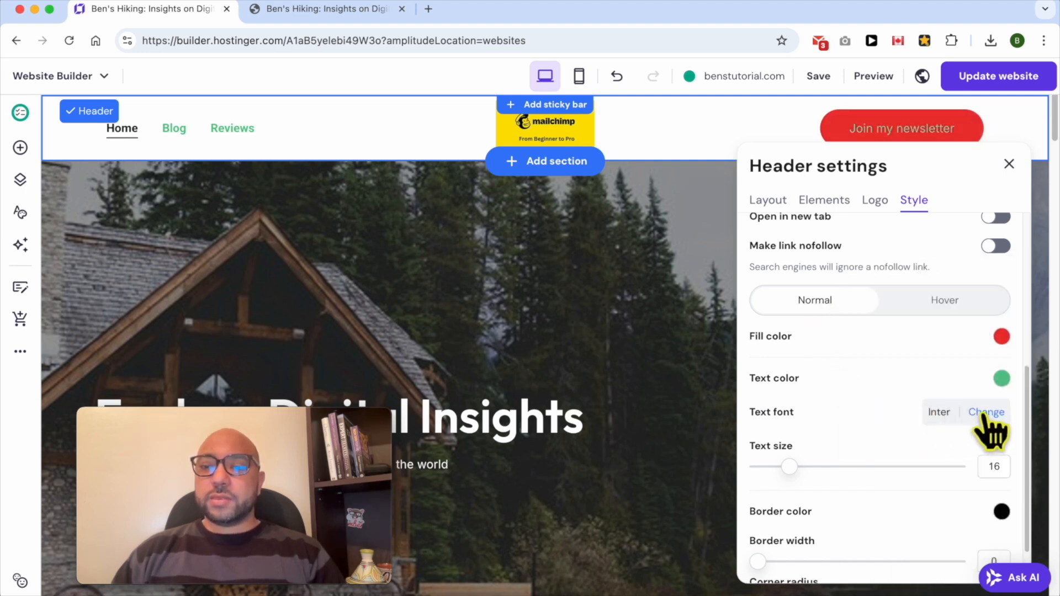
pyautogui.moveTo(789, 467)
pyautogui.mouseDown()
pyautogui.moveTo(833, 465)
pyautogui.moveTo(797, 466)
pyautogui.mouseUp()
# Set the header button's border color to the muted red #c25a5a.
pyautogui.scroll(-2, 833, 473)
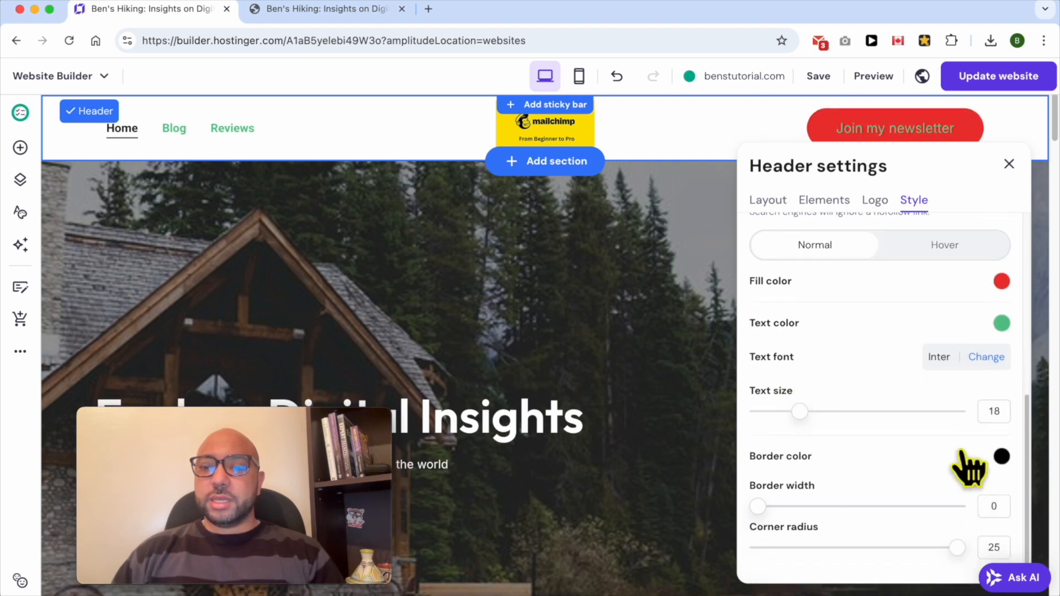
pyautogui.click(1001, 457)
pyautogui.click(945, 377)
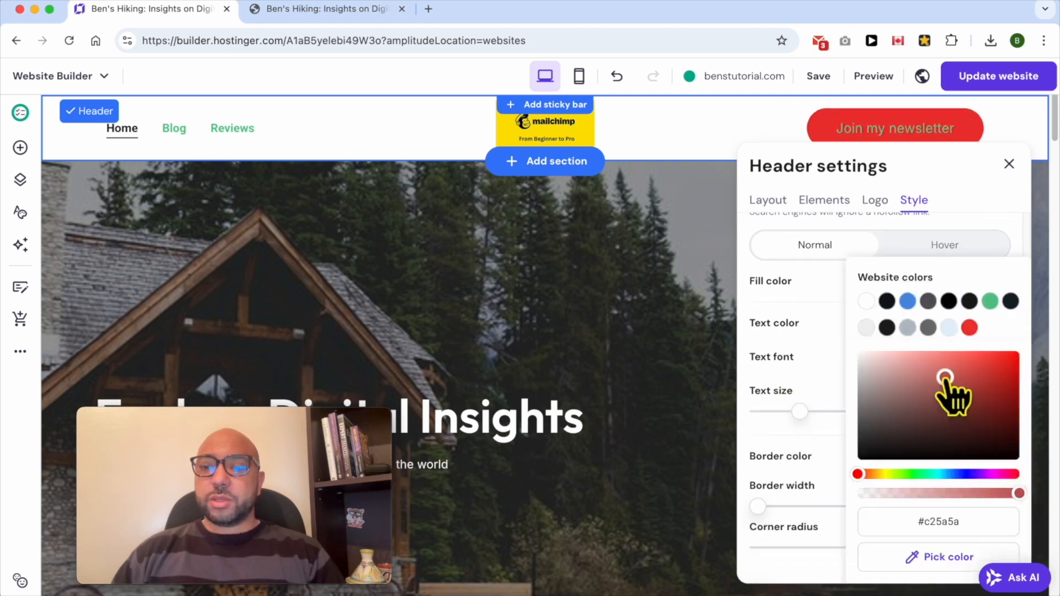
# Give the header button a black border with a width of 2 and set its corner radius to 18.
pyautogui.click(948, 301)
pyautogui.click(823, 380)
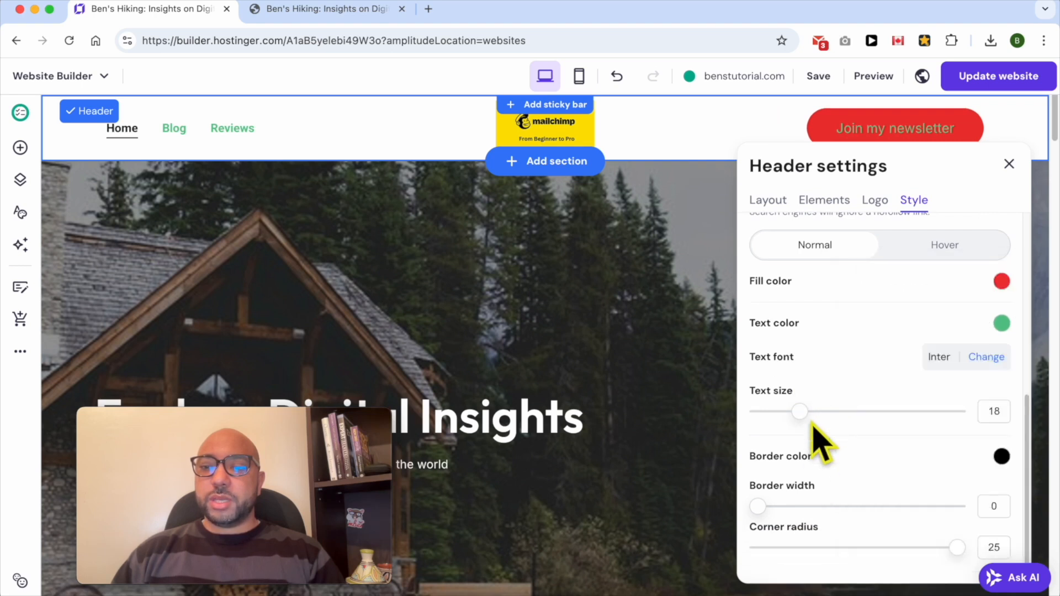
pyautogui.scroll(-2, 839, 480)
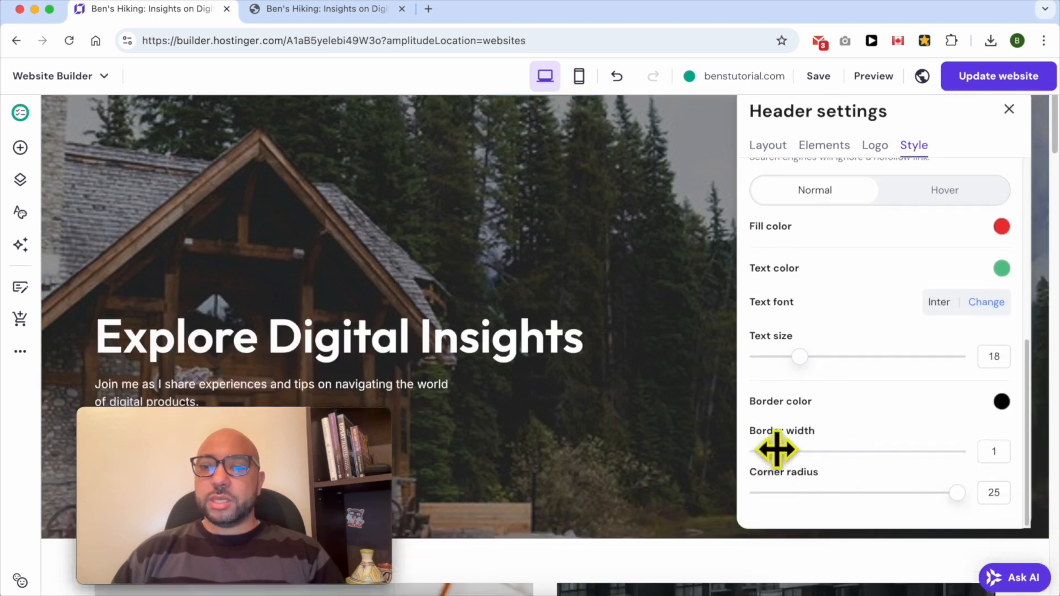
pyautogui.scroll(2, 656, 442)
pyautogui.moveTo(786, 506)
pyautogui.mouseDown()
pyautogui.moveTo(856, 504)
pyautogui.moveTo(804, 506)
pyautogui.mouseUp()
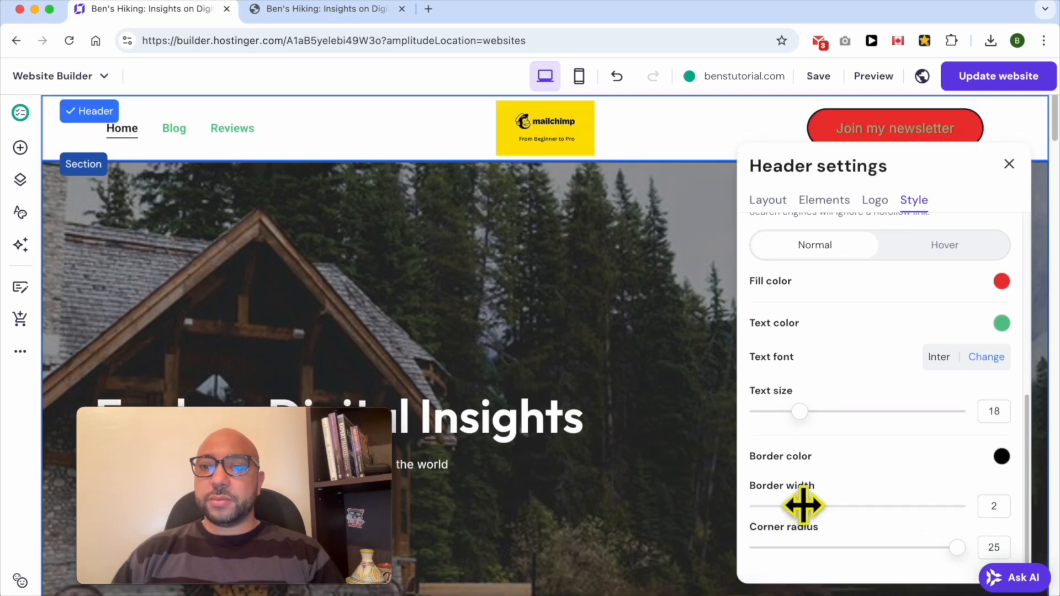
pyautogui.scroll(-1, 861, 475)
pyautogui.scroll(1, 681, 466)
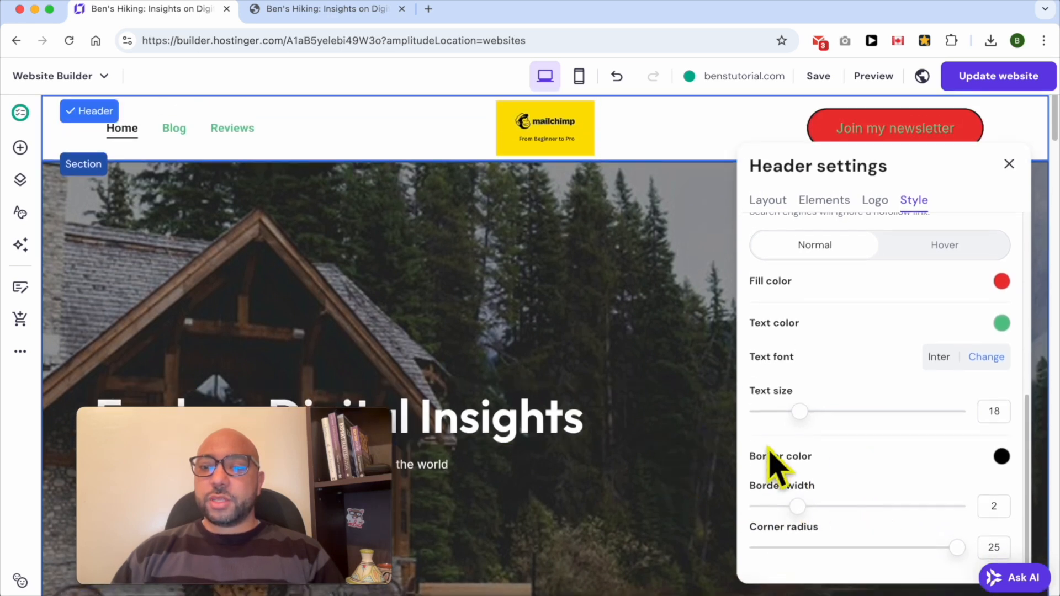
pyautogui.moveTo(955, 548); pyautogui.dragTo(858, 552)
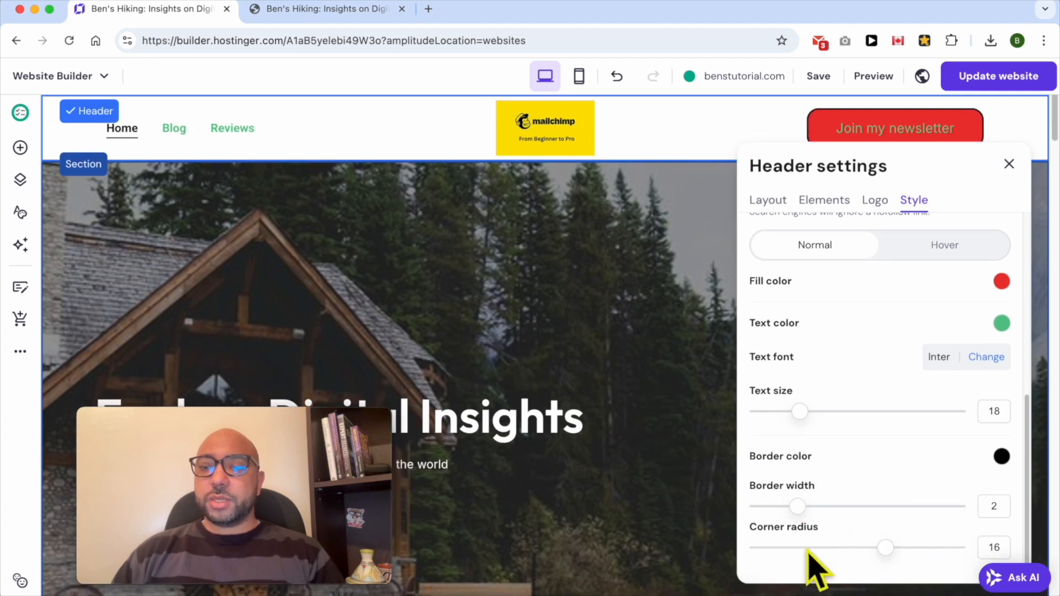
pyautogui.moveTo(882, 548)
pyautogui.mouseDown()
pyautogui.moveTo(857, 548)
pyautogui.moveTo(911, 544)
pyautogui.moveTo(901, 546)
pyautogui.mouseUp()
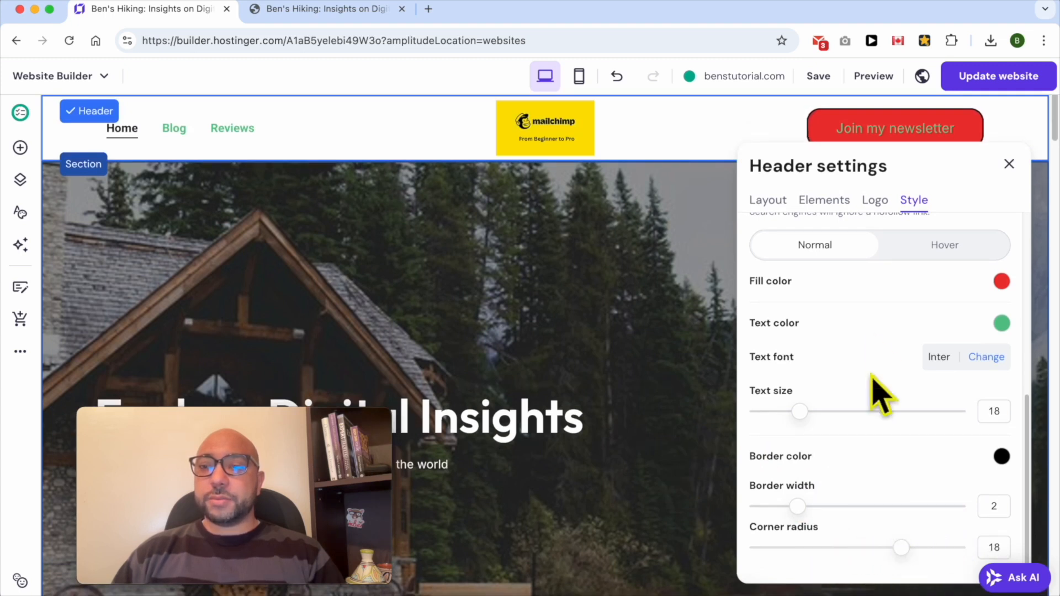
# Set the header button's hover fill color to bright blue #0055ff and make its link nofollow.
pyautogui.click(919, 247)
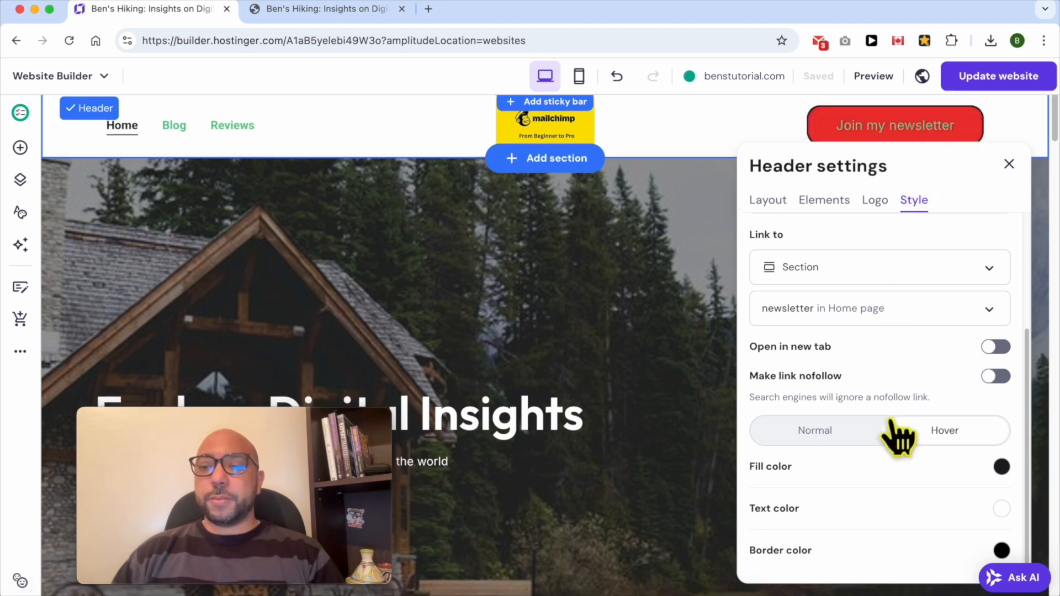
pyautogui.scroll(-5, 898, 438)
pyautogui.scroll(3, 832, 395)
pyautogui.scroll(3, 673, 364)
pyautogui.scroll(-5, 868, 359)
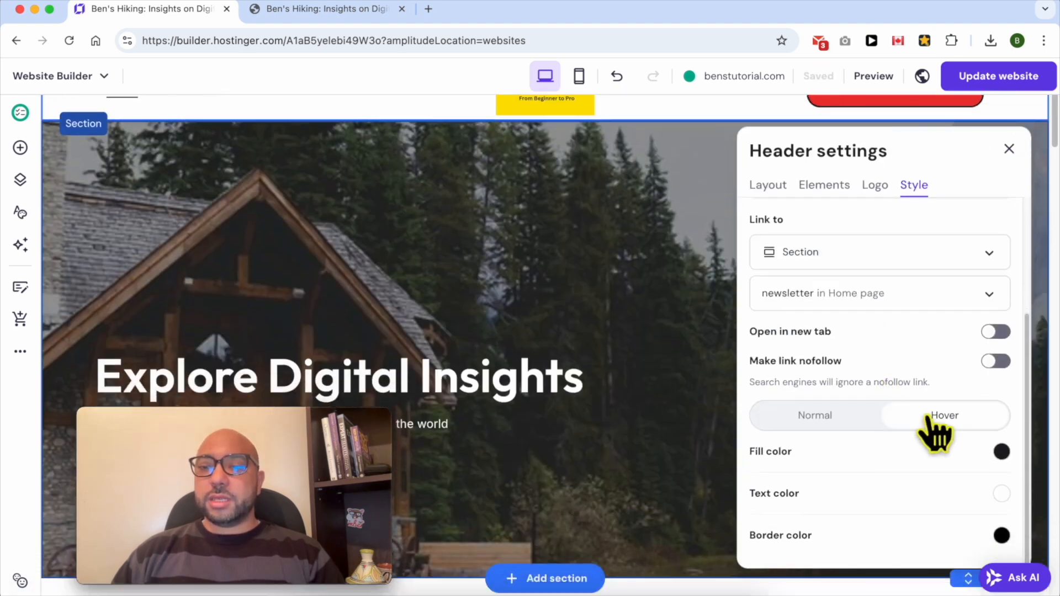
pyautogui.click(933, 416)
pyautogui.scroll(2, 673, 354)
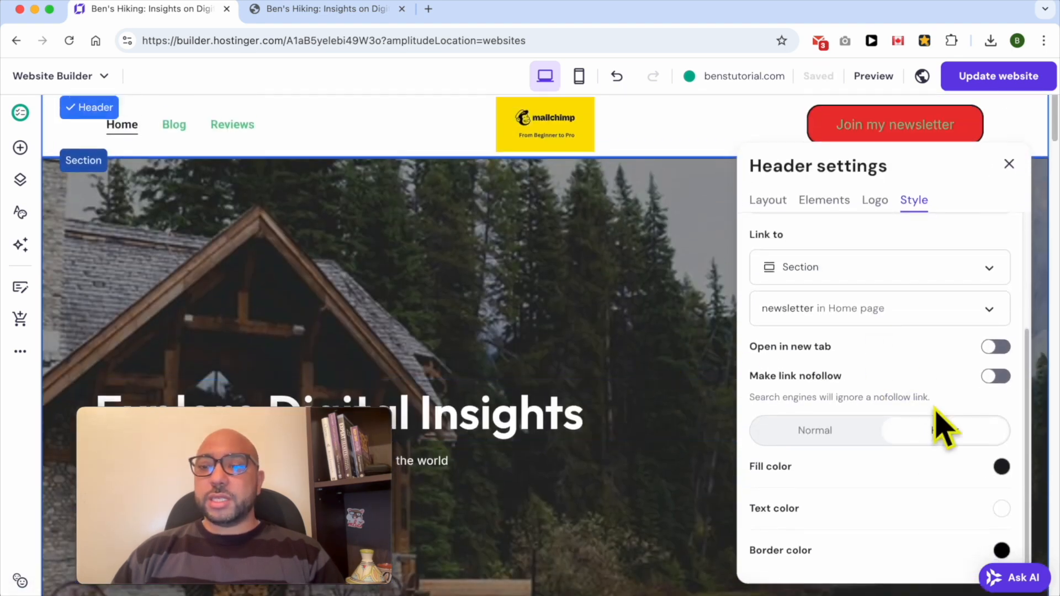
pyautogui.click(1002, 466)
pyautogui.moveTo(918, 358); pyautogui.dragTo(1017, 367)
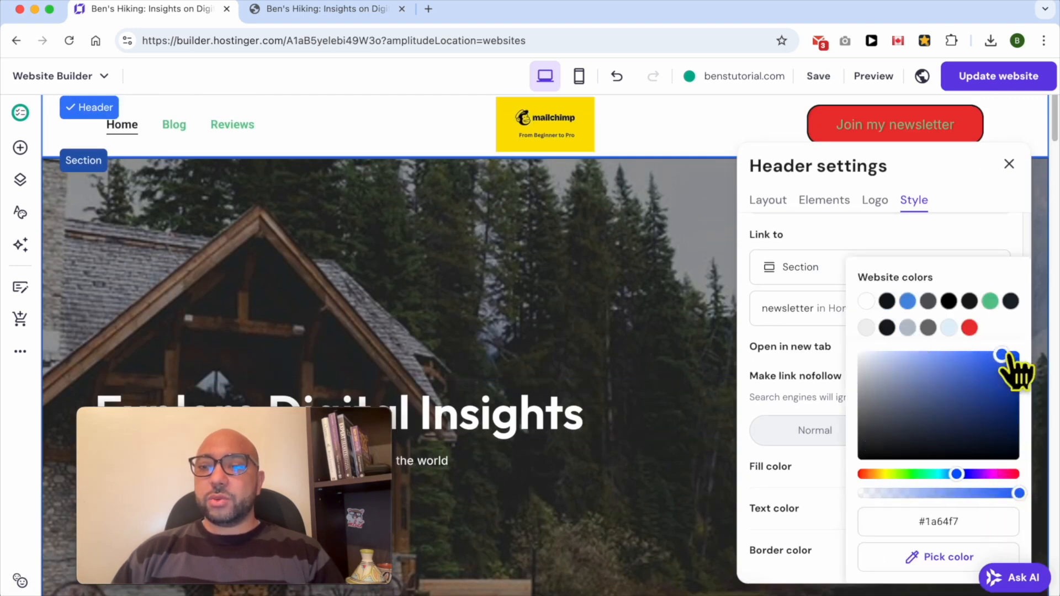
pyautogui.click(821, 386)
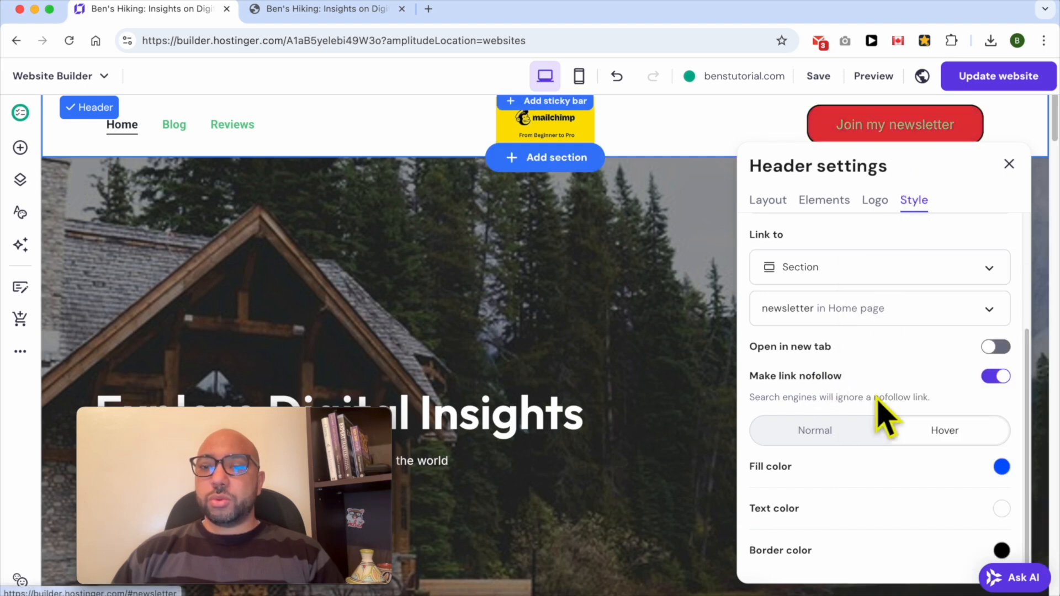
# Set the header button's hover text color to the same bright blue #0055ff as its hover fill.
pyautogui.click(1001, 508)
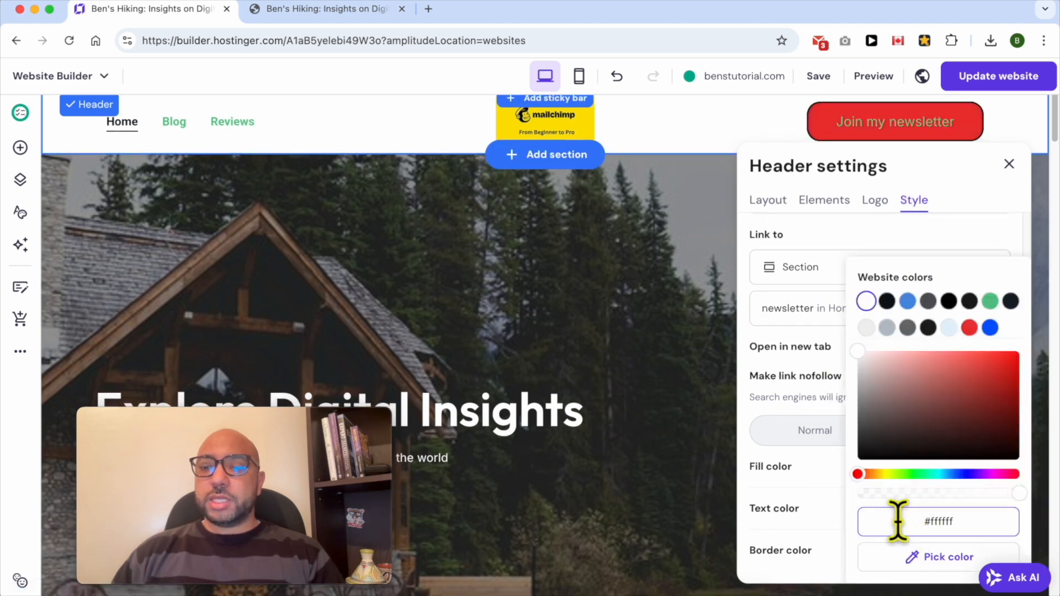
pyautogui.moveTo(927, 380); pyautogui.dragTo(975, 366)
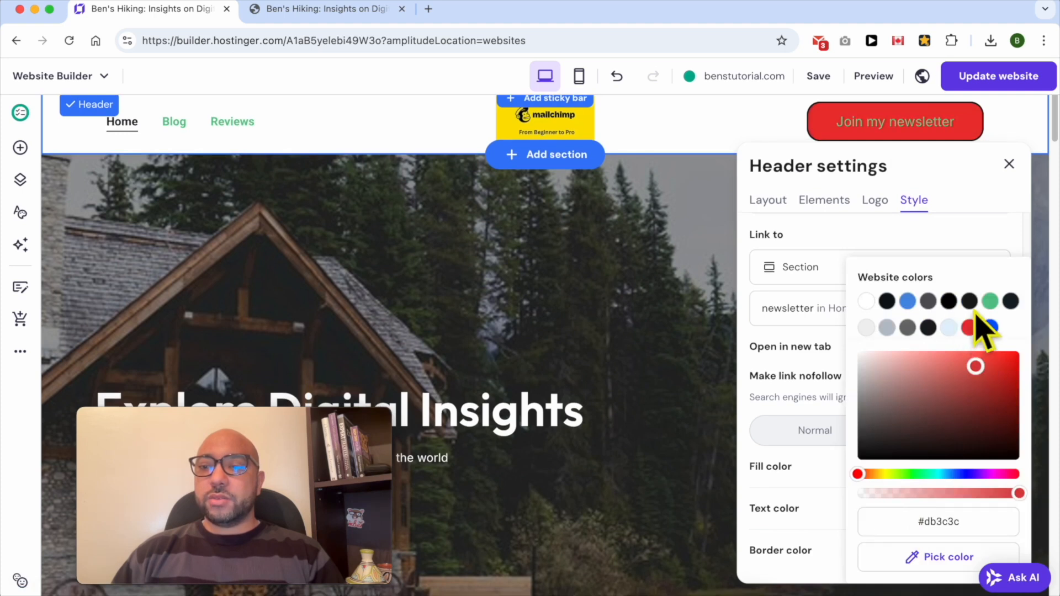
pyautogui.click(989, 301)
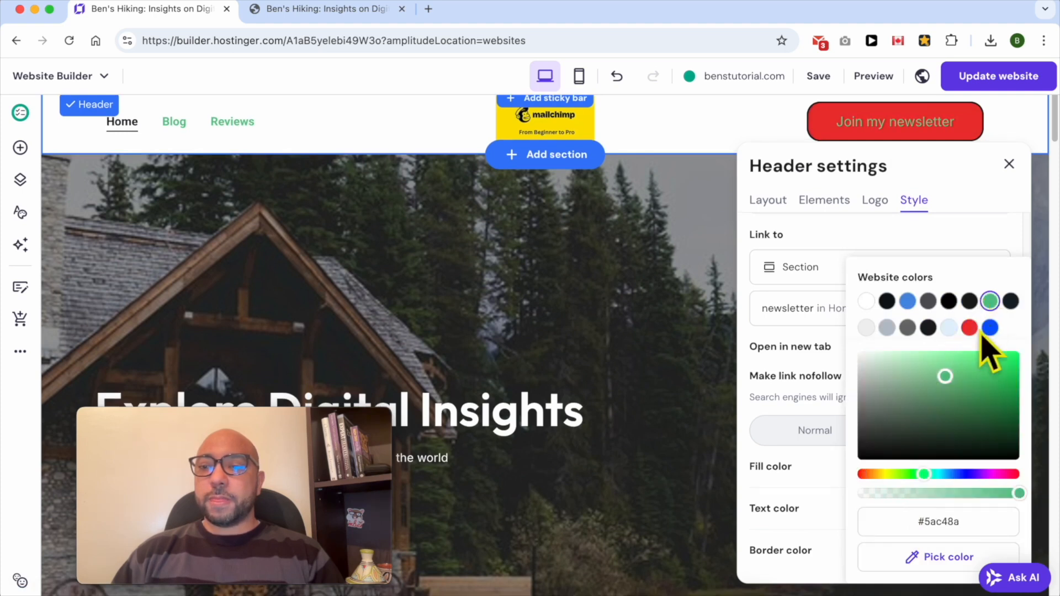
pyautogui.click(990, 327)
pyautogui.click(835, 409)
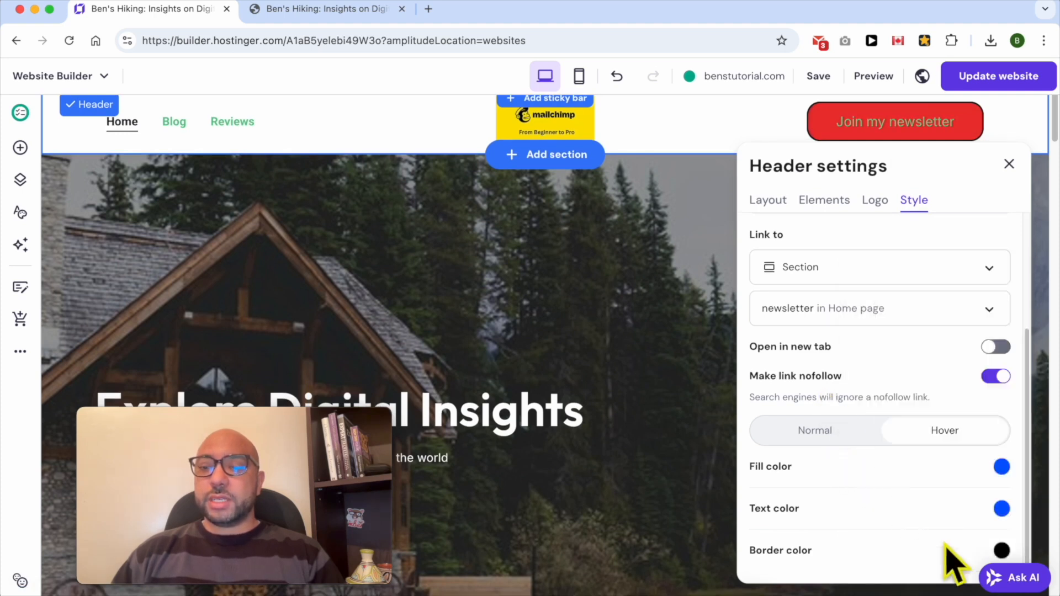
# Set the header button's hover border color to the green website color.
pyautogui.click(1001, 550)
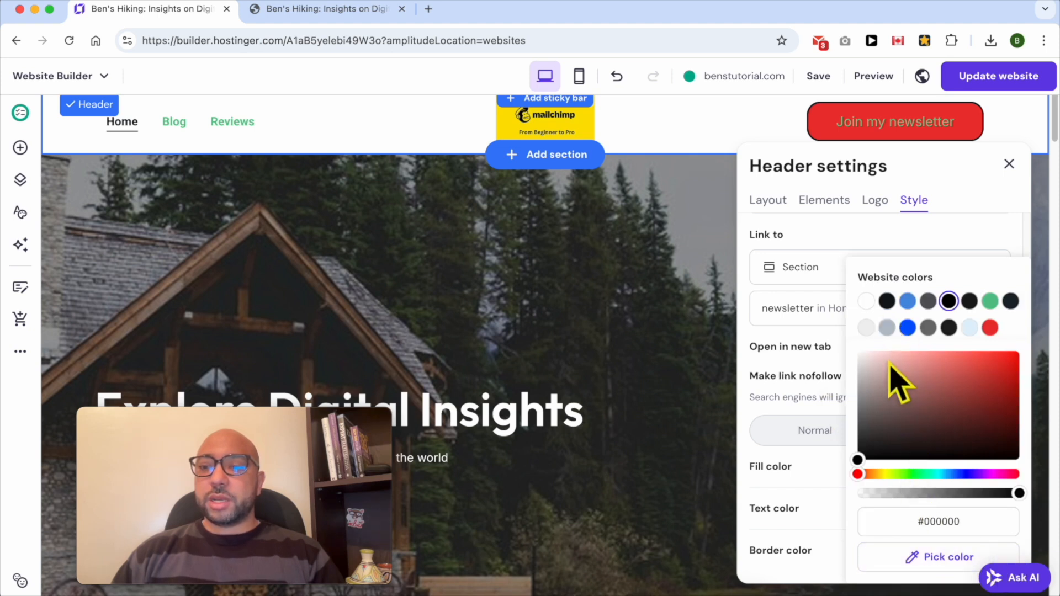
pyautogui.click(865, 302)
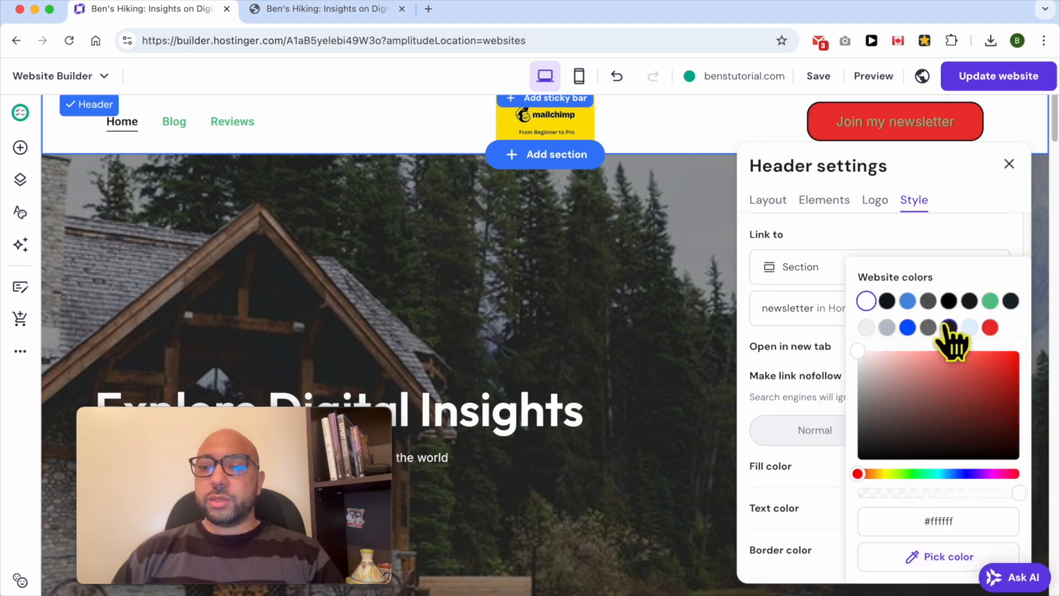
pyautogui.click(990, 301)
pyautogui.click(817, 500)
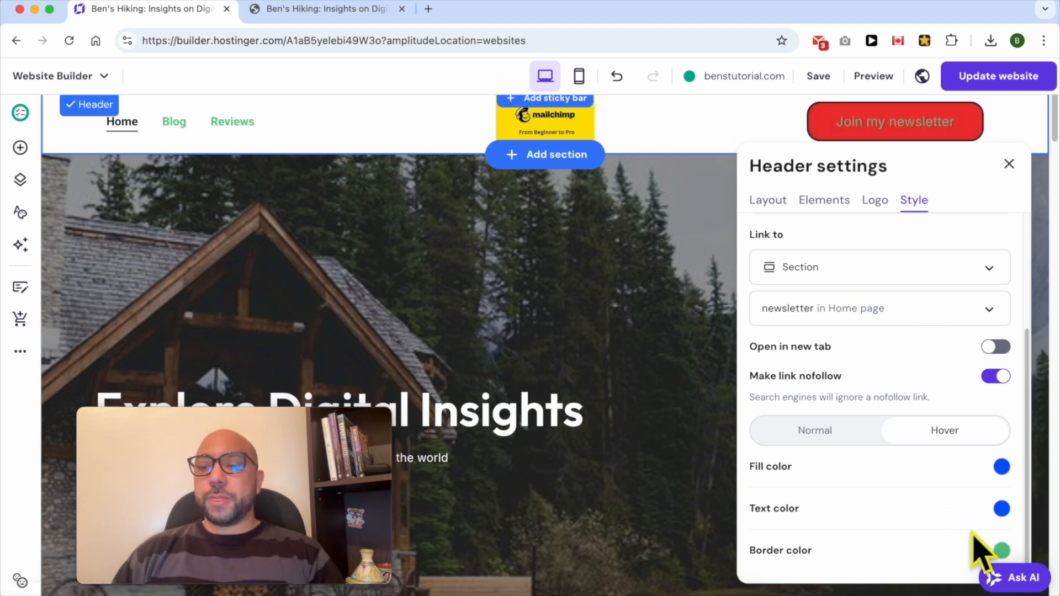
# Change the header button's hover text color to the near-black website color beside white.
pyautogui.click(1002, 468)
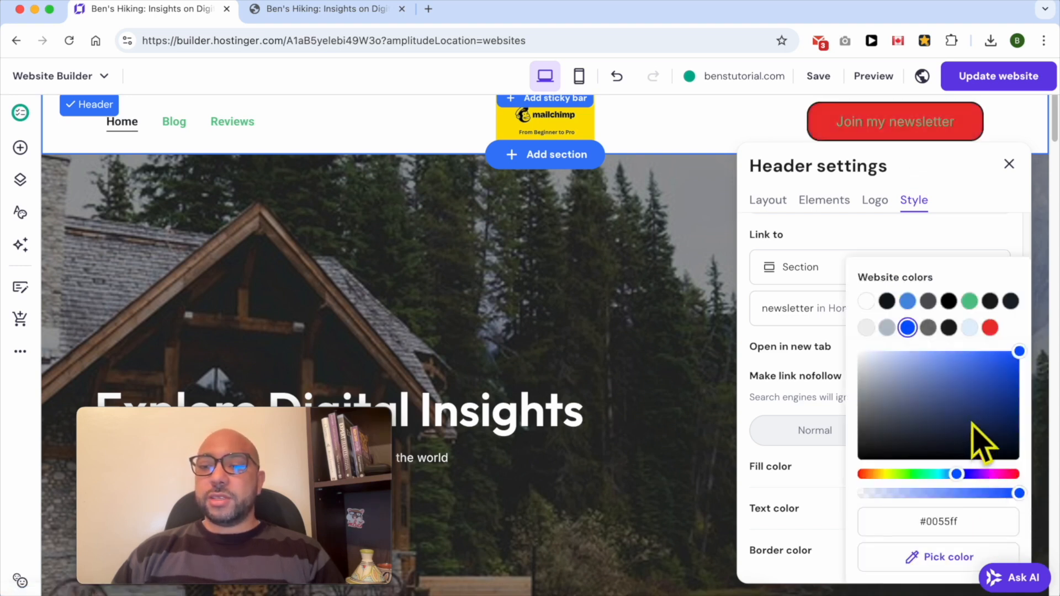
pyautogui.click(1002, 509)
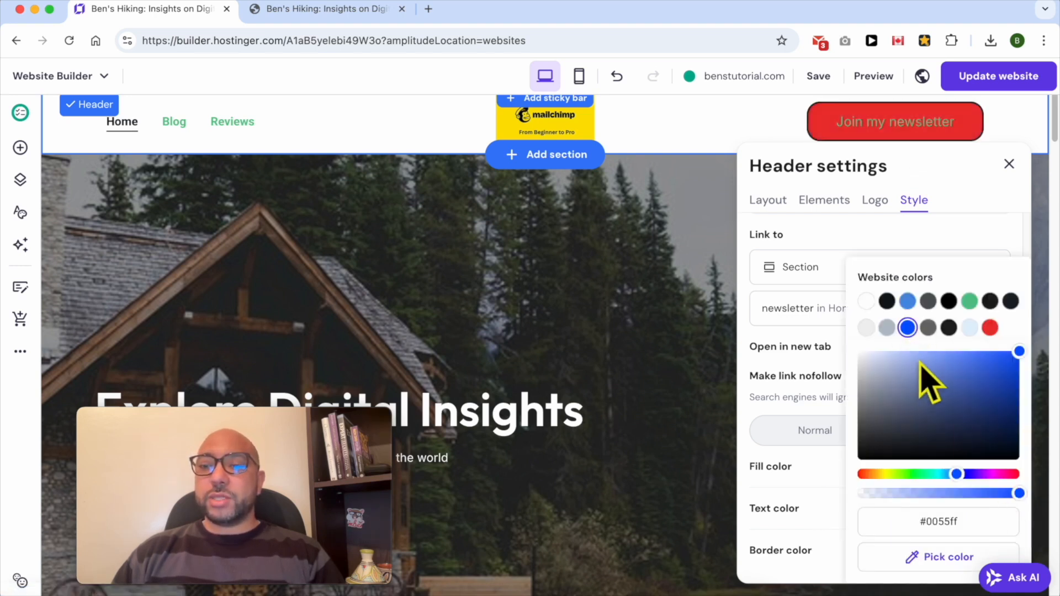
pyautogui.click(885, 302)
pyautogui.click(824, 466)
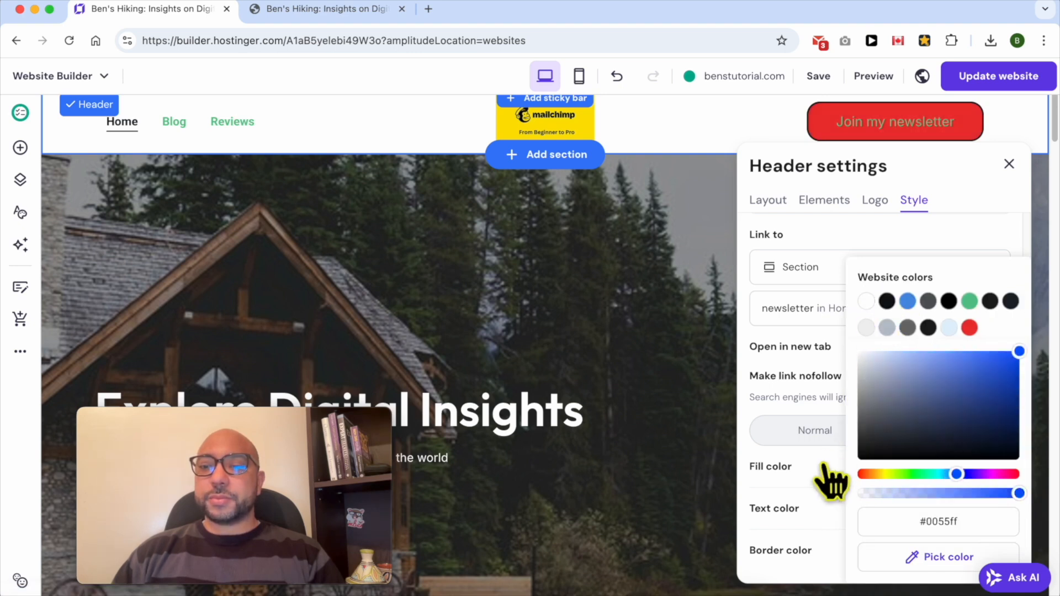
pyautogui.click(934, 174)
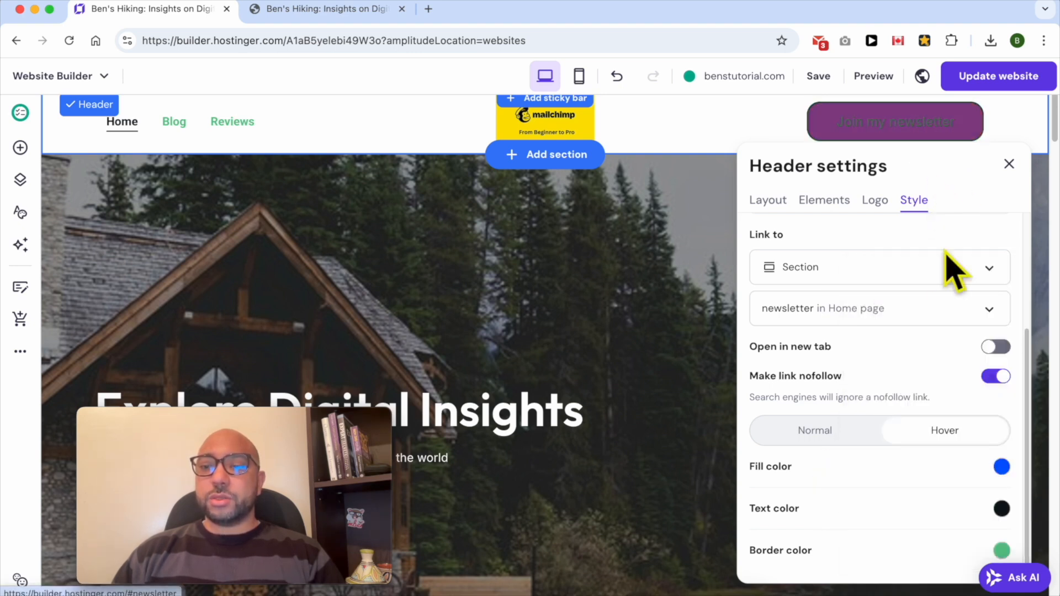
# Switch the header style settings from the button to the social icons and enable the icons.
pyautogui.scroll(3, 877, 304)
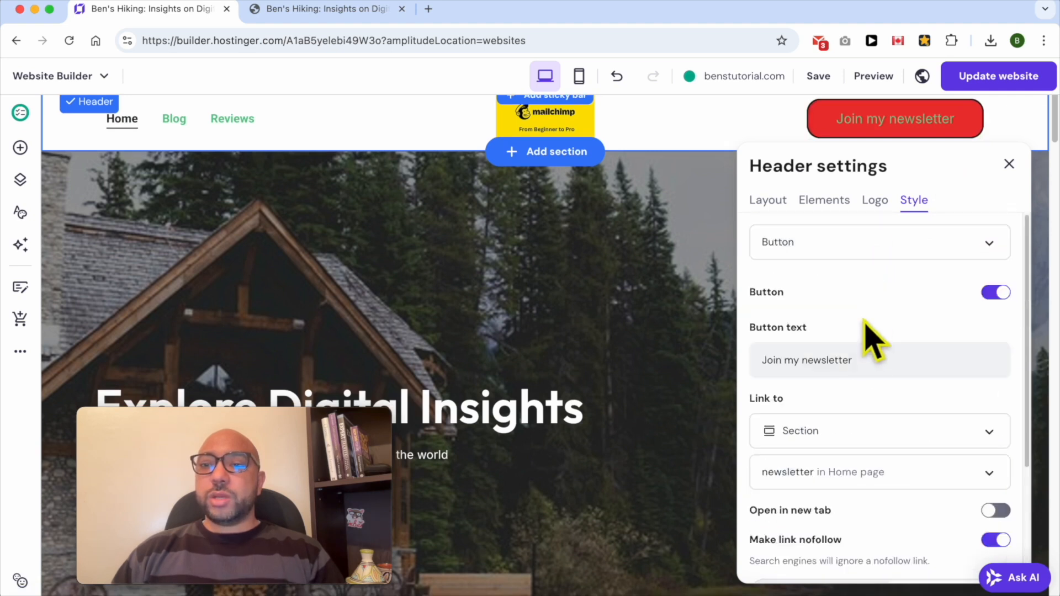
pyautogui.click(839, 251)
pyautogui.click(811, 337)
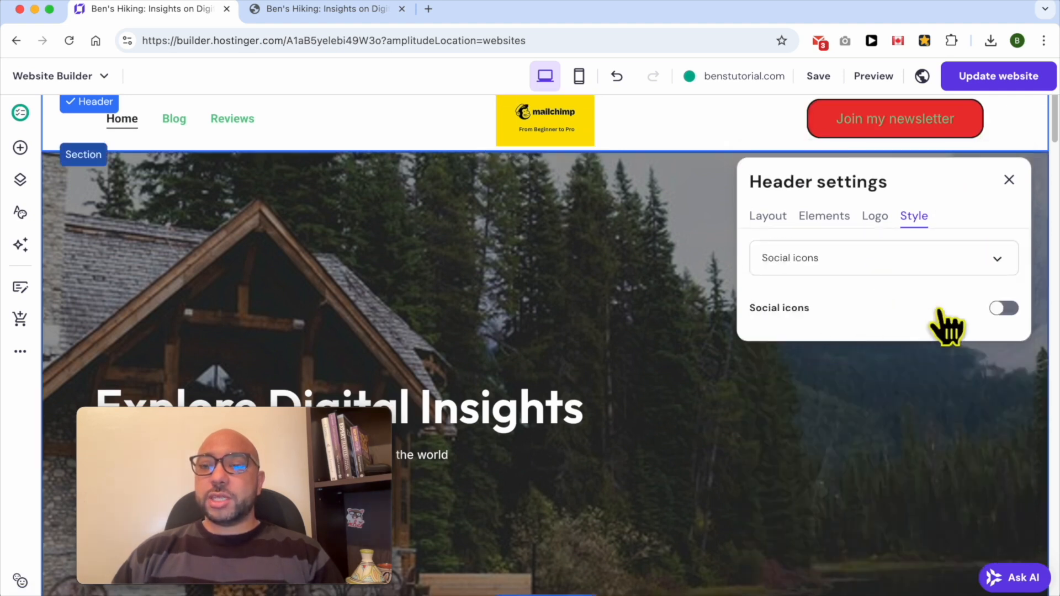
pyautogui.click(1003, 309)
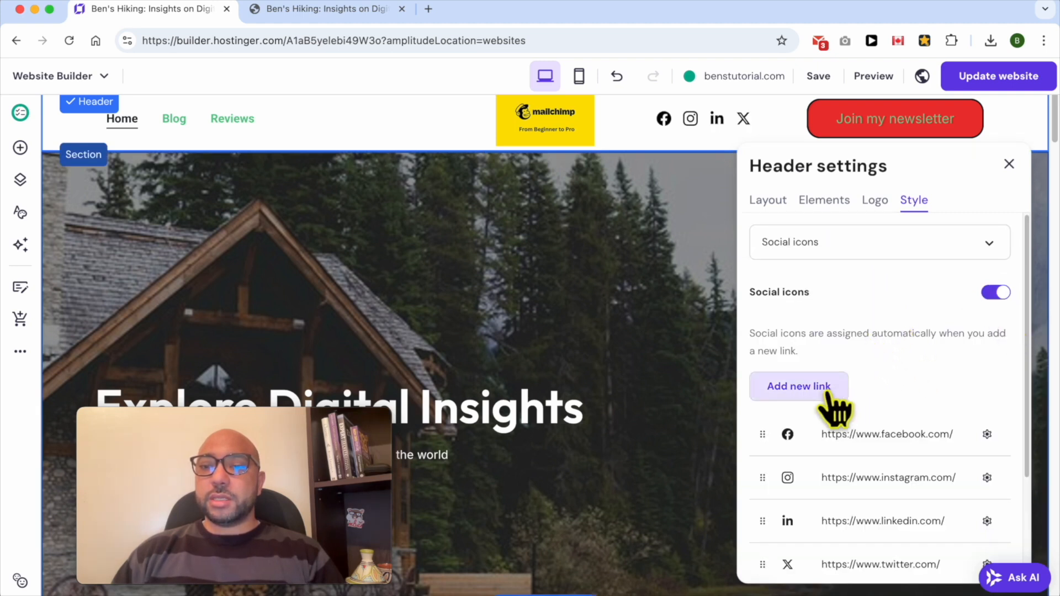
pyautogui.scroll(-1, 800, 420)
pyautogui.click(987, 426)
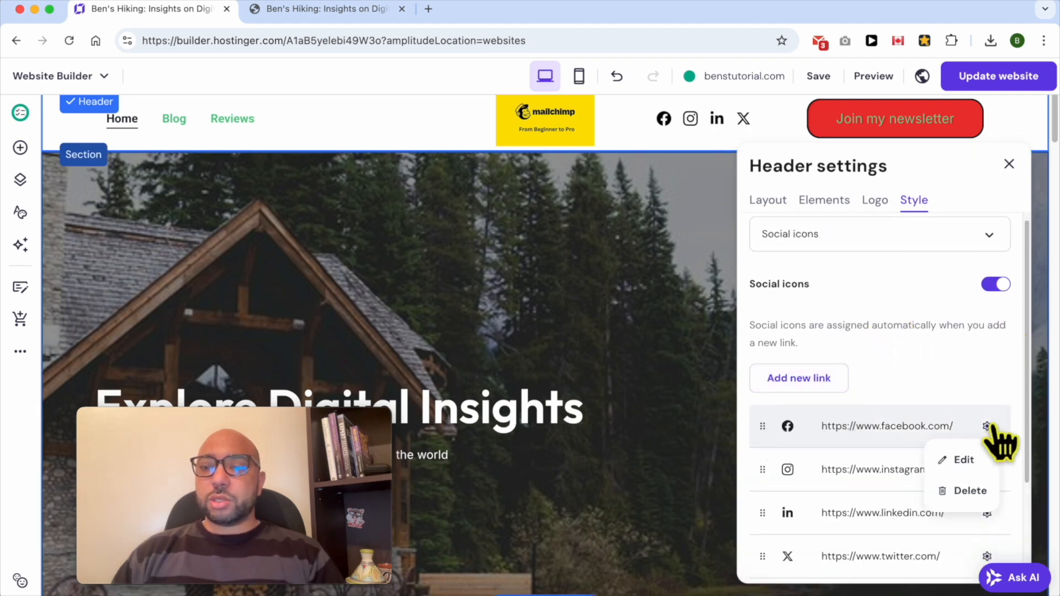
pyautogui.click(945, 378)
pyautogui.click(986, 427)
pyautogui.click(972, 455)
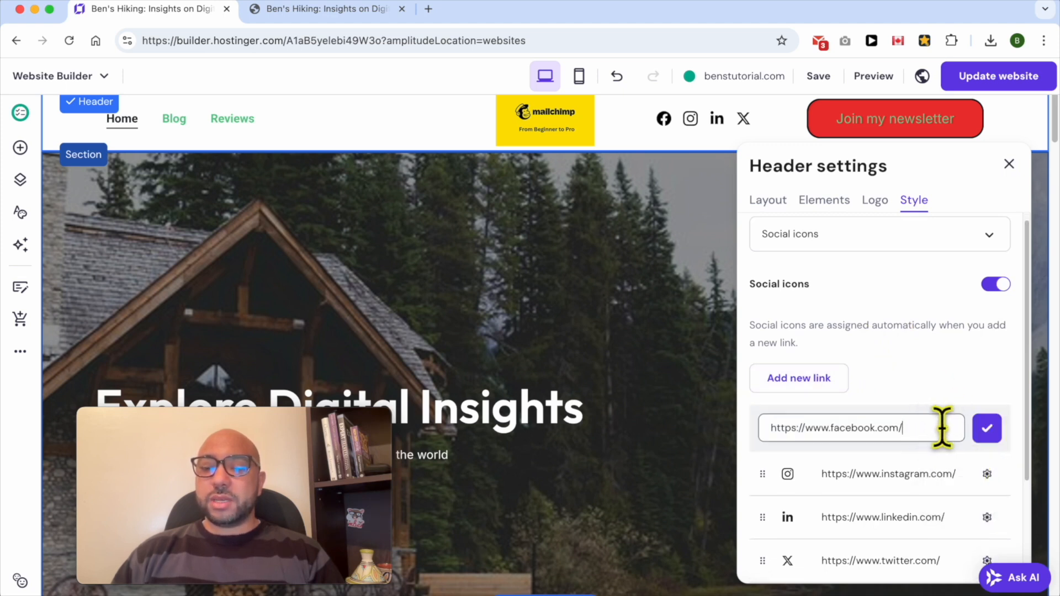
pyautogui.write('bensexperience')
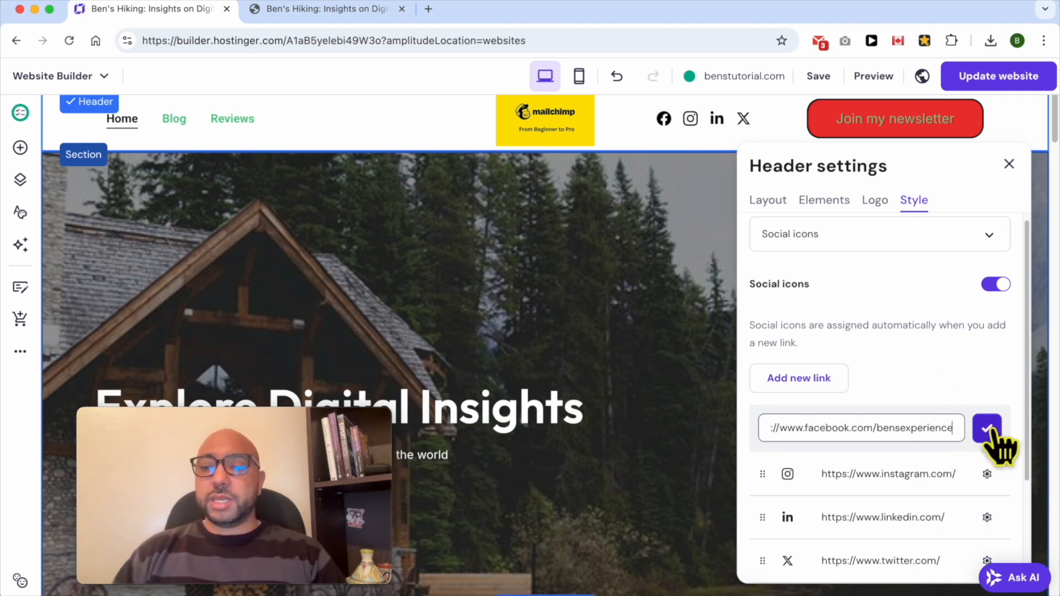
pyautogui.click(988, 430)
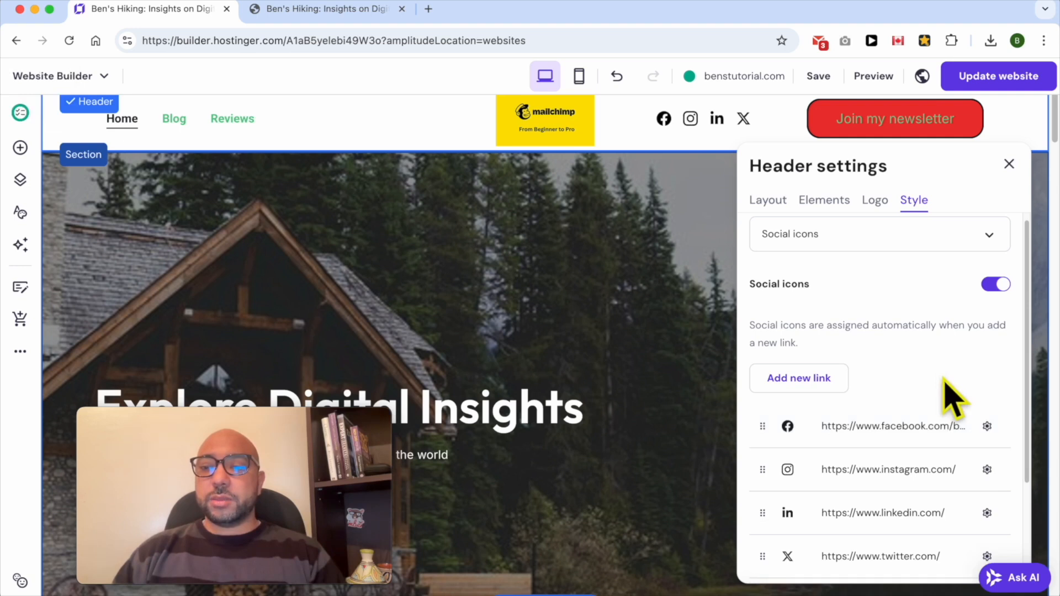
# Move the Facebook link below Instagram in the social icon order, and return it to first place.
pyautogui.moveTo(770, 430); pyautogui.dragTo(761, 465)
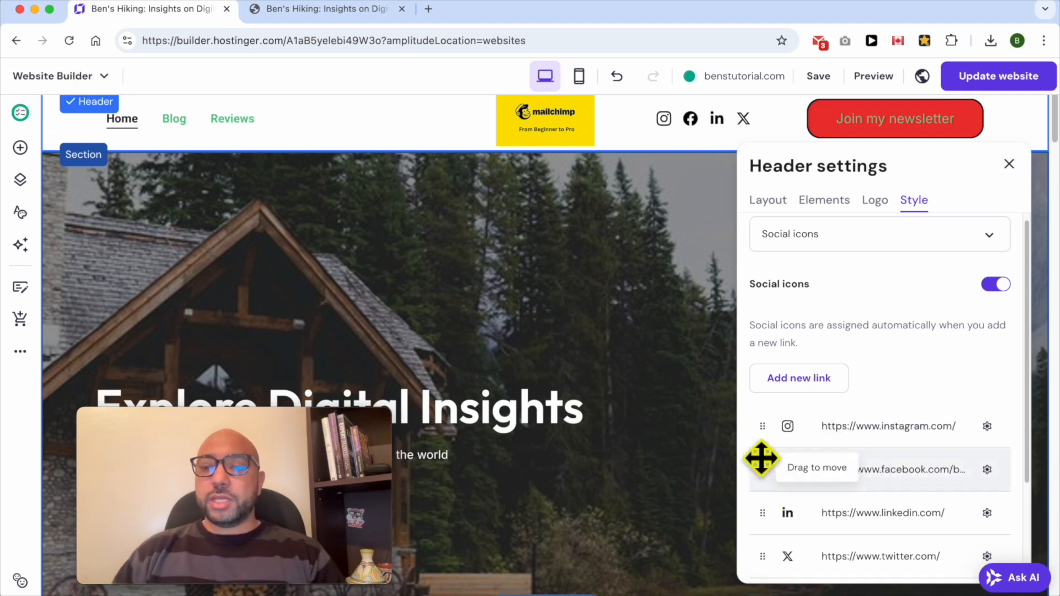
pyautogui.moveTo(762, 425); pyautogui.dragTo(780, 472)
# Set the normal color of the header's social icons to red #e82c2c.
pyautogui.scroll(-8, 914, 406)
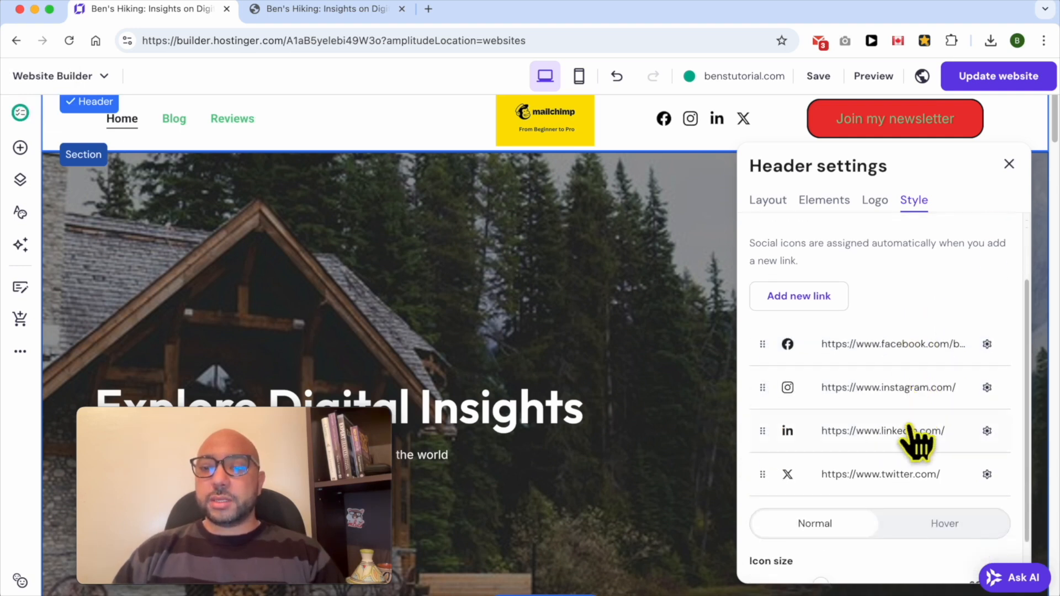
pyautogui.scroll(3, 651, 356)
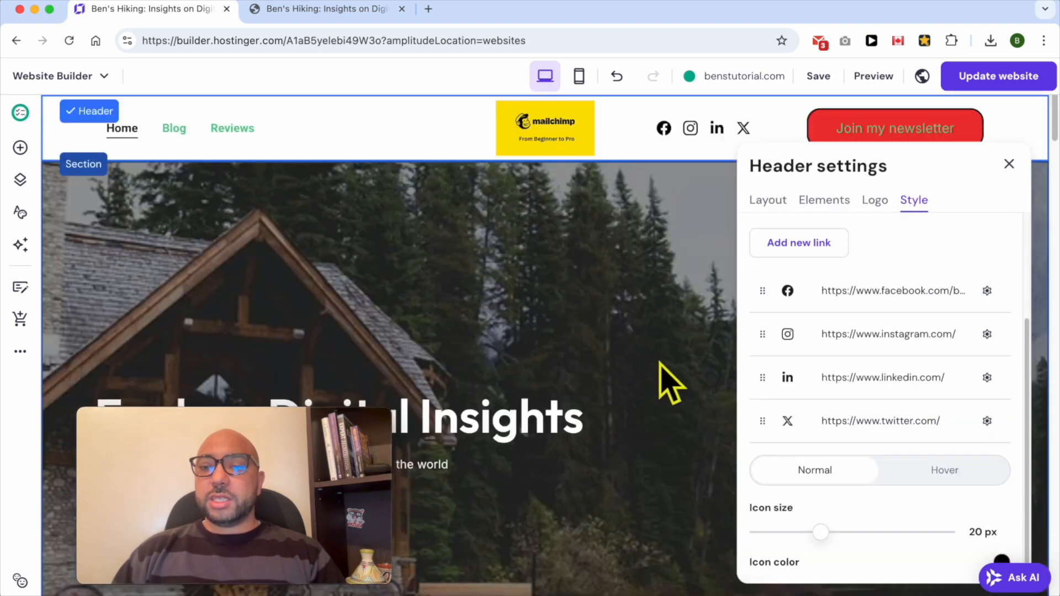
pyautogui.moveTo(821, 532)
pyautogui.mouseDown()
pyautogui.moveTo(886, 528)
pyautogui.moveTo(820, 532)
pyautogui.mouseUp()
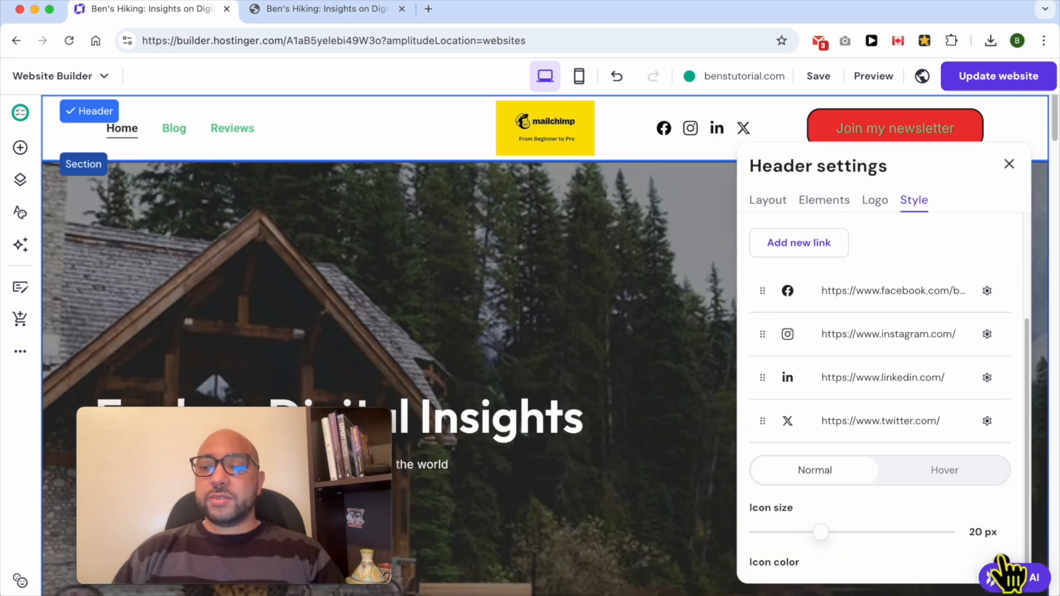
pyautogui.click(1001, 558)
pyautogui.moveTo(946, 414); pyautogui.dragTo(988, 362)
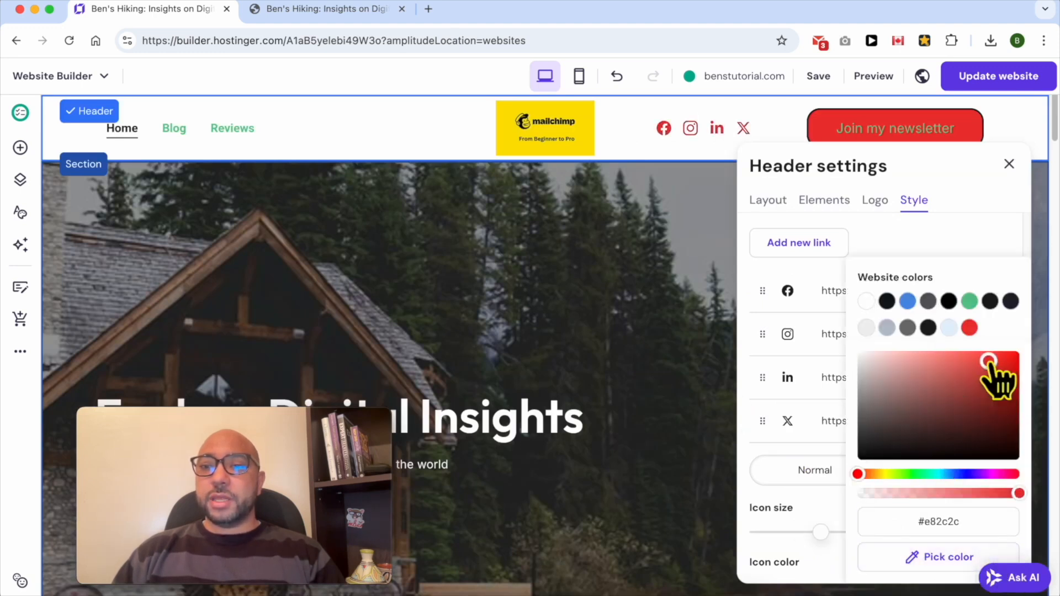
pyautogui.click(752, 266)
pyautogui.scroll(3, 878, 427)
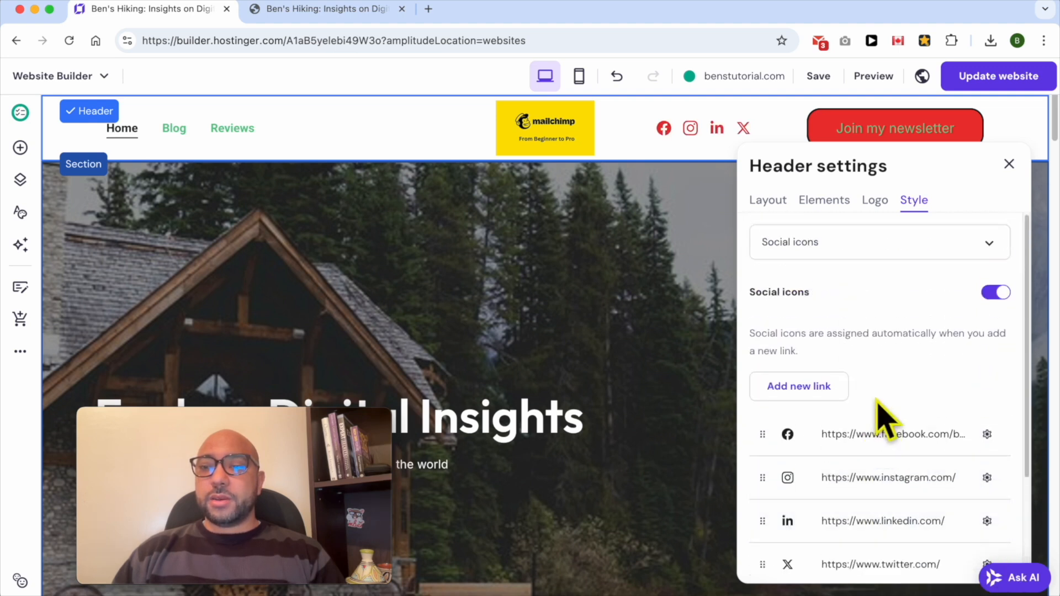
# Publish the website changes and open the live benstutorial.com site.
pyautogui.click(1005, 77)
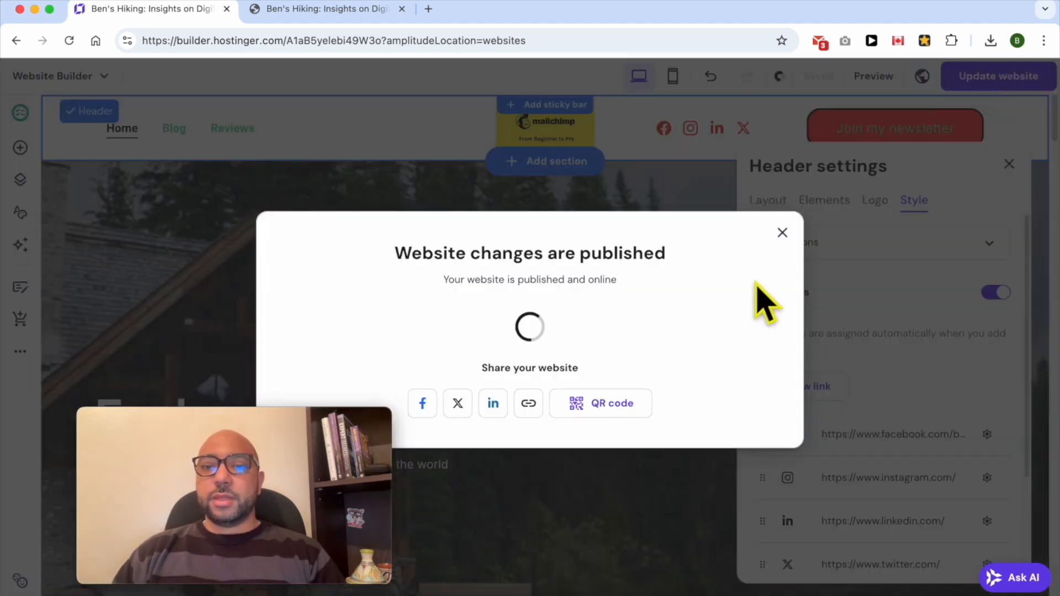
pyautogui.click(727, 331)
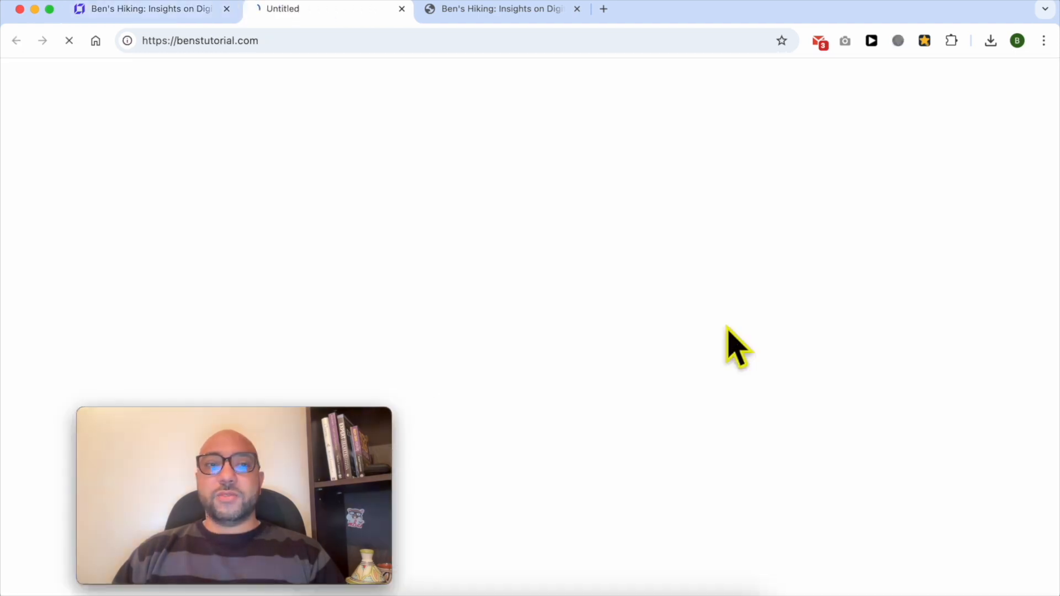